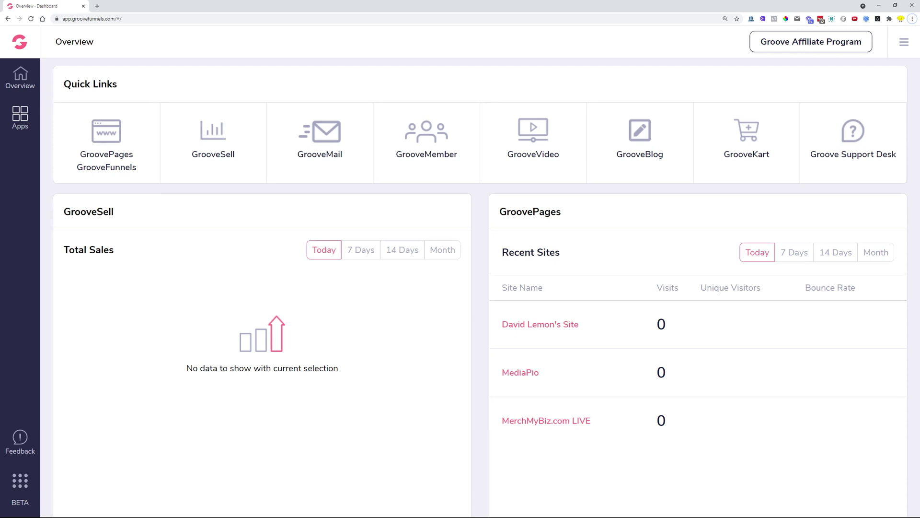
- Go from the GrooveBlog app into the Lemonium blog's list of posts
click(639, 143)
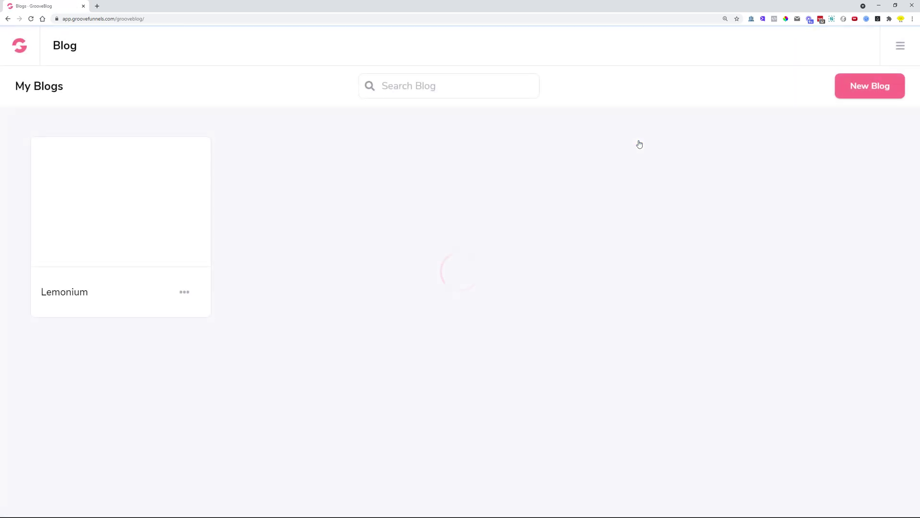
click(107, 205)
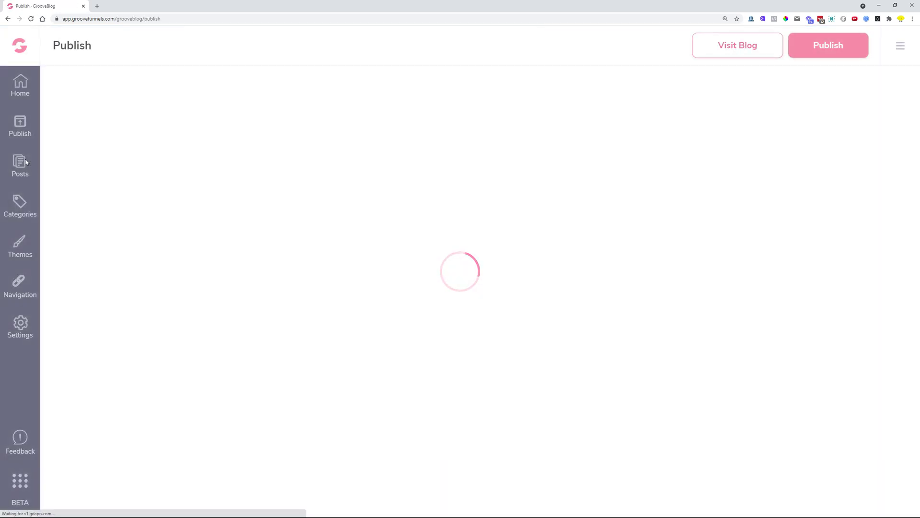
click(26, 161)
- Open the first post in the editor and highlight its opening words in light orange
mouse_move(98, 155)
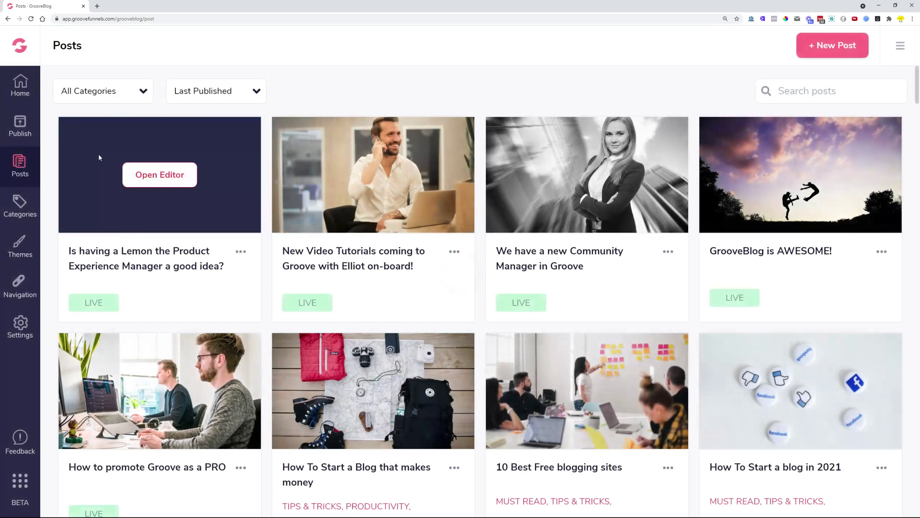
click(179, 175)
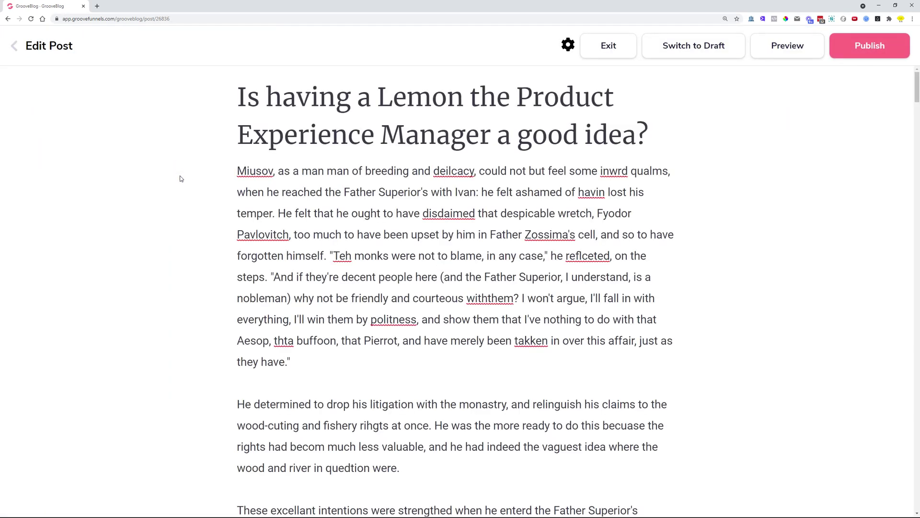
drag(235, 171, 350, 171)
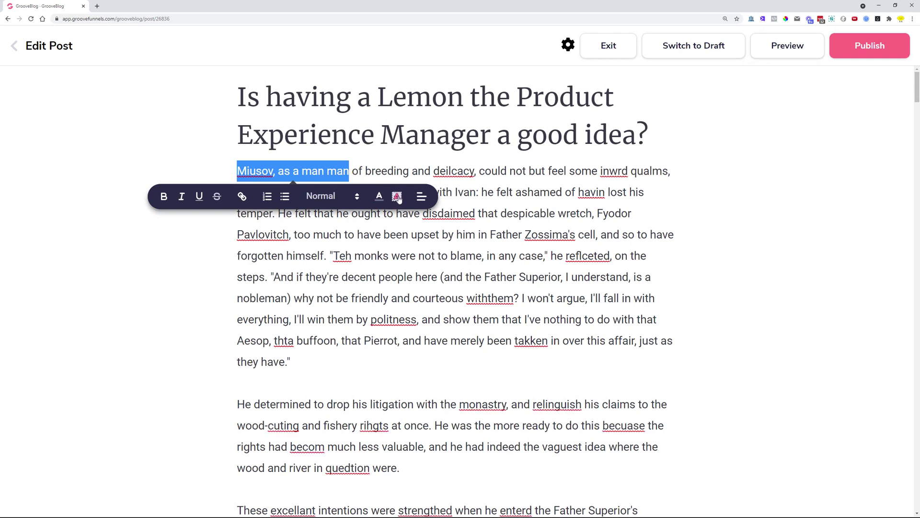
click(398, 197)
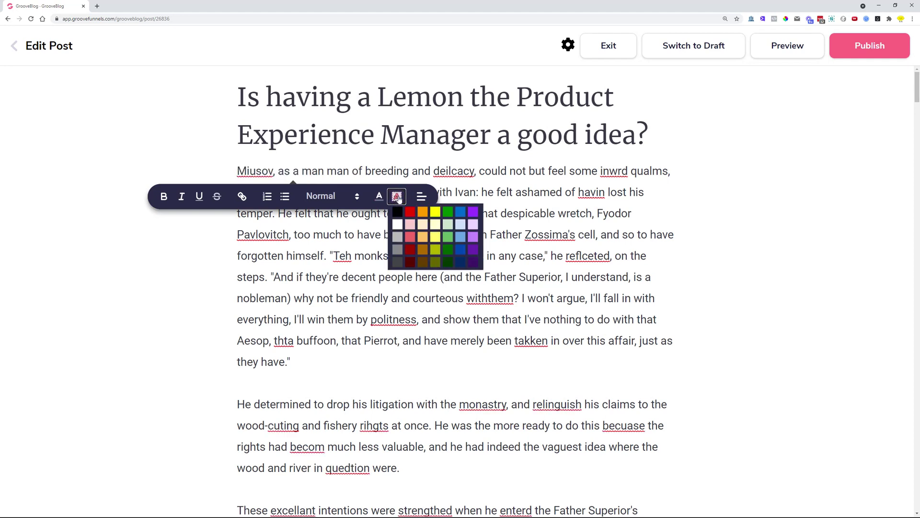
click(425, 227)
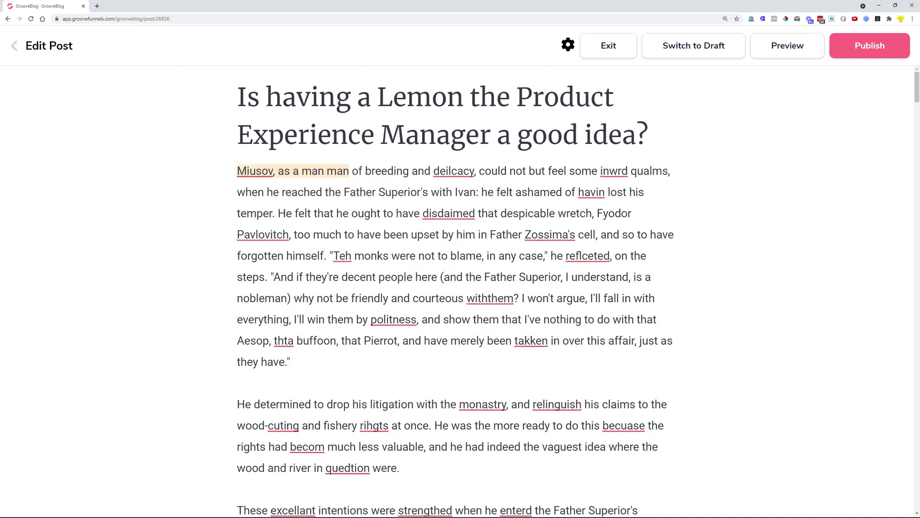
- Remove the orange highlight so the opening words are plain text again
drag(349, 171, 235, 172)
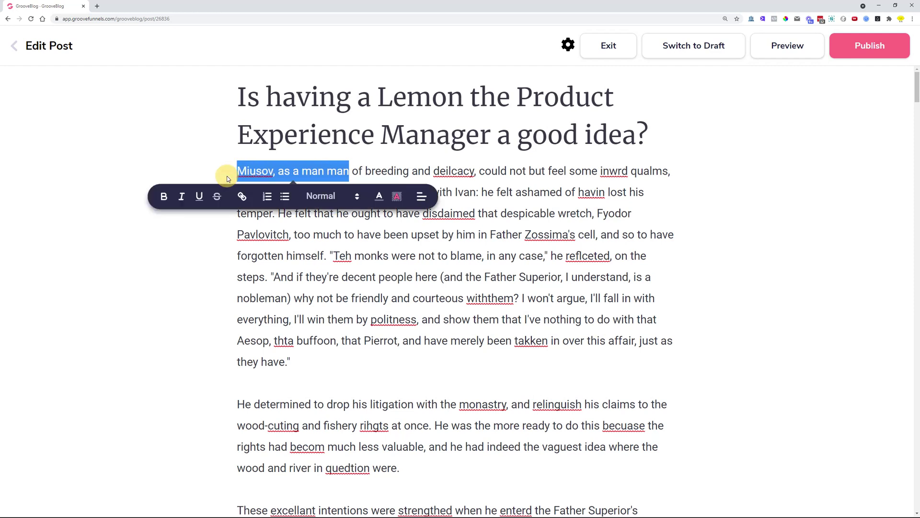
click(397, 199)
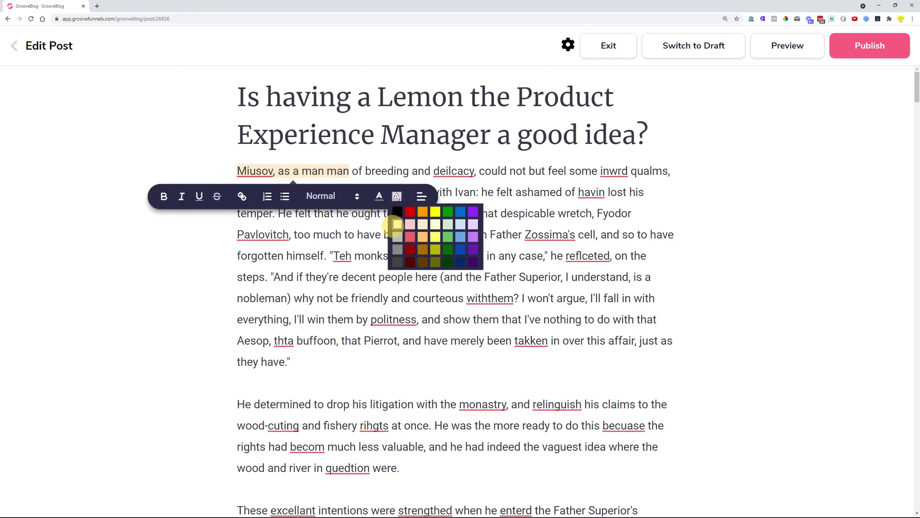
click(394, 226)
click(410, 191)
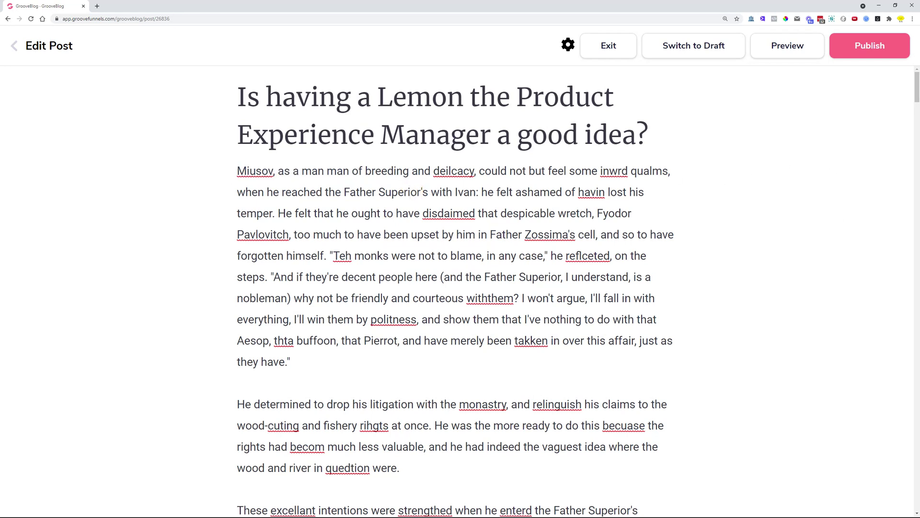
drag(349, 171, 237, 170)
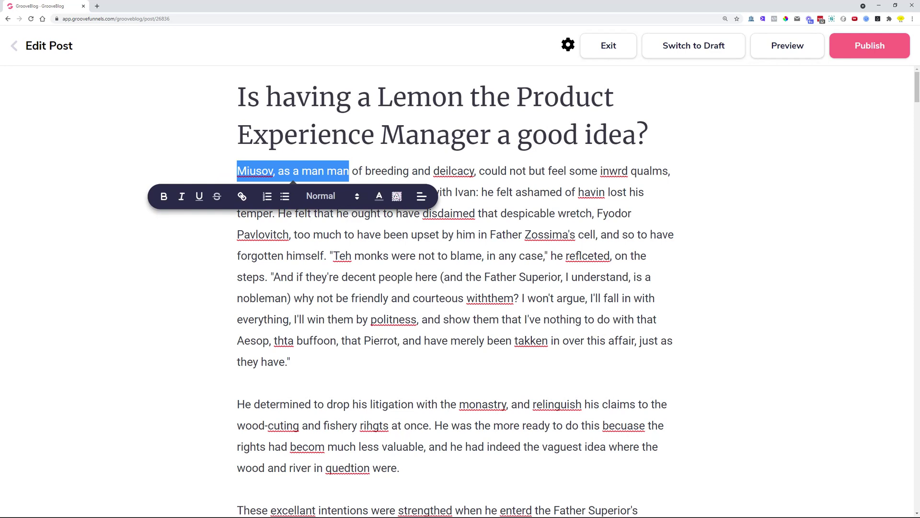
click(654, 277)
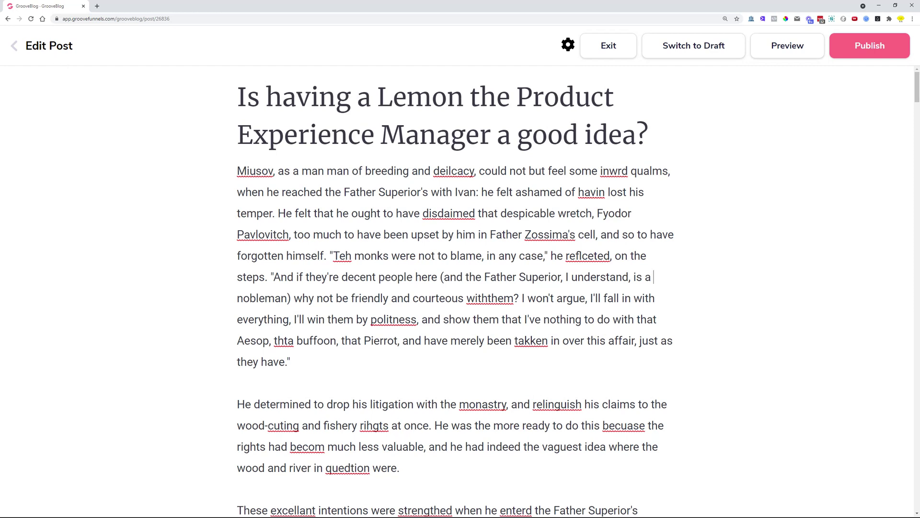
- Save the post on leaving the editor, then open Customize Theme from Themes
click(14, 46)
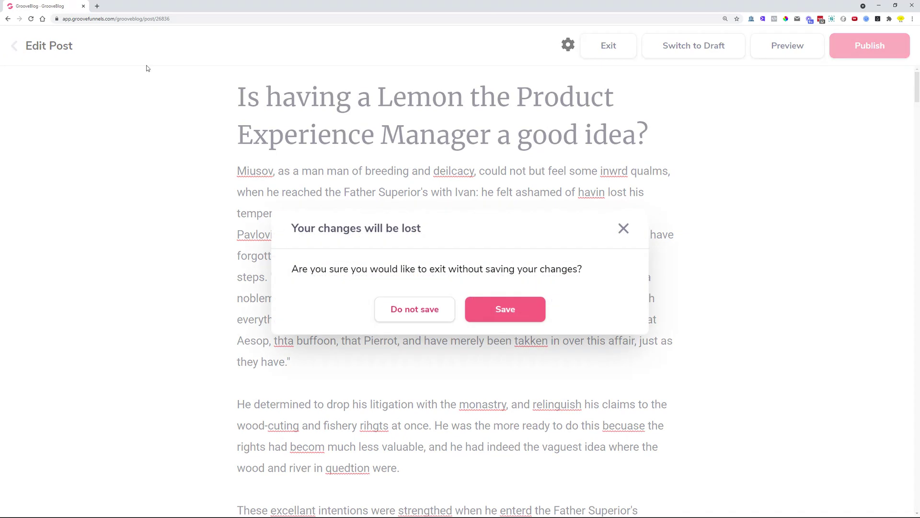
click(505, 309)
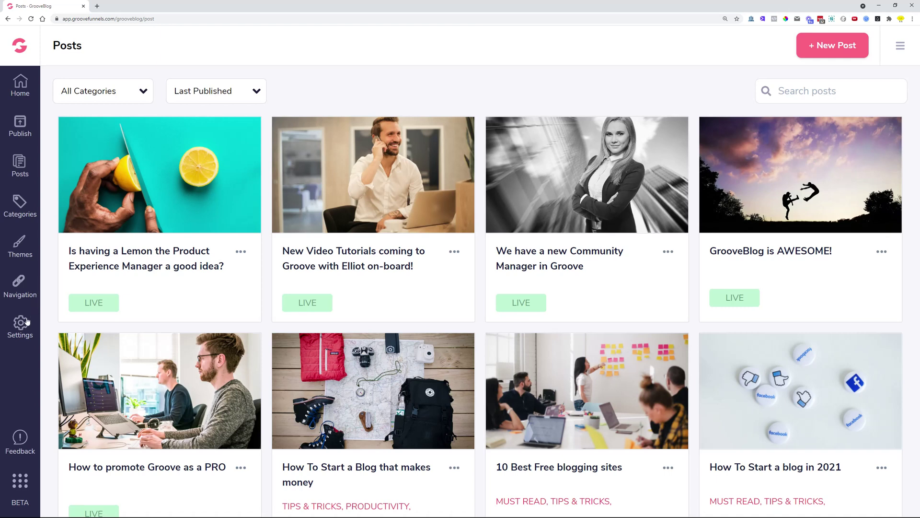
click(21, 242)
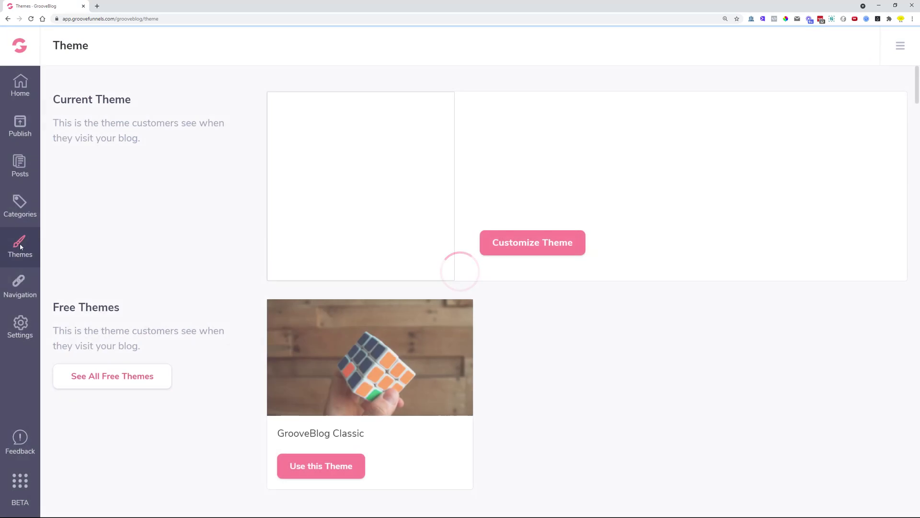
click(563, 240)
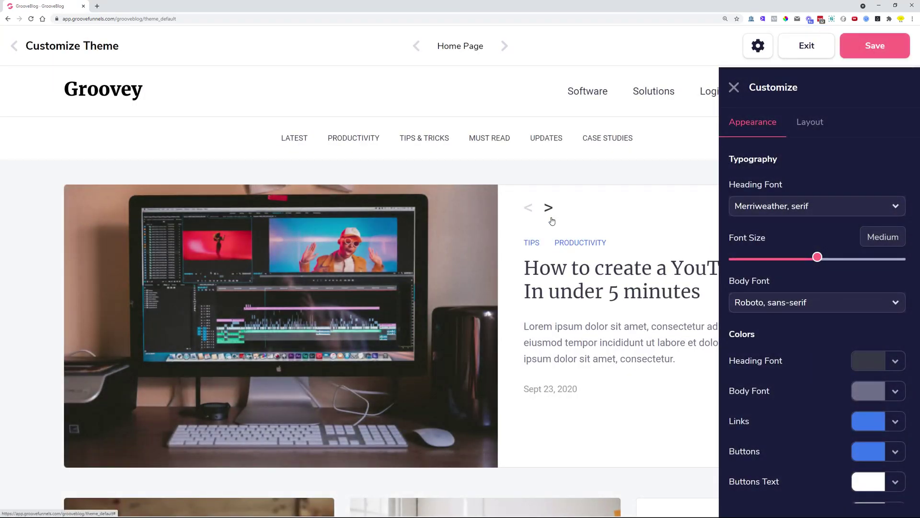
- In the Layout settings, turn off Show Dates for the Post Page
click(809, 122)
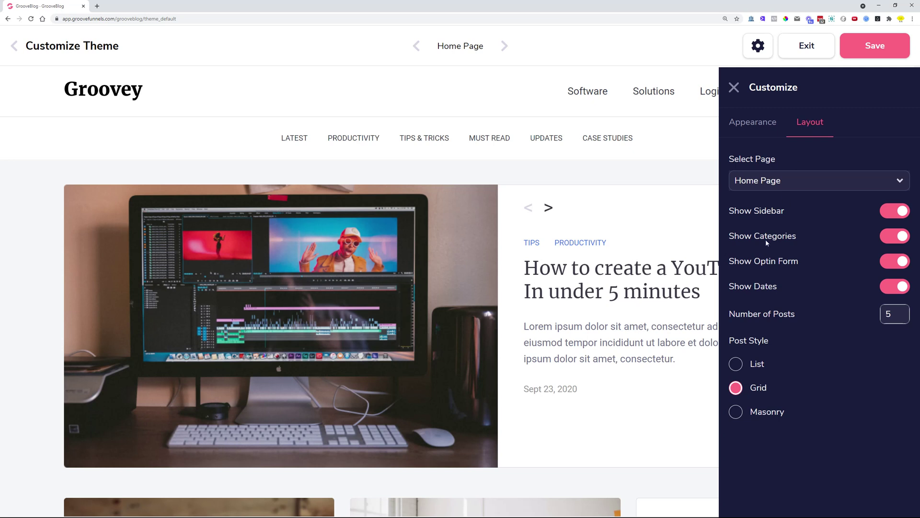
drag(729, 287, 757, 287)
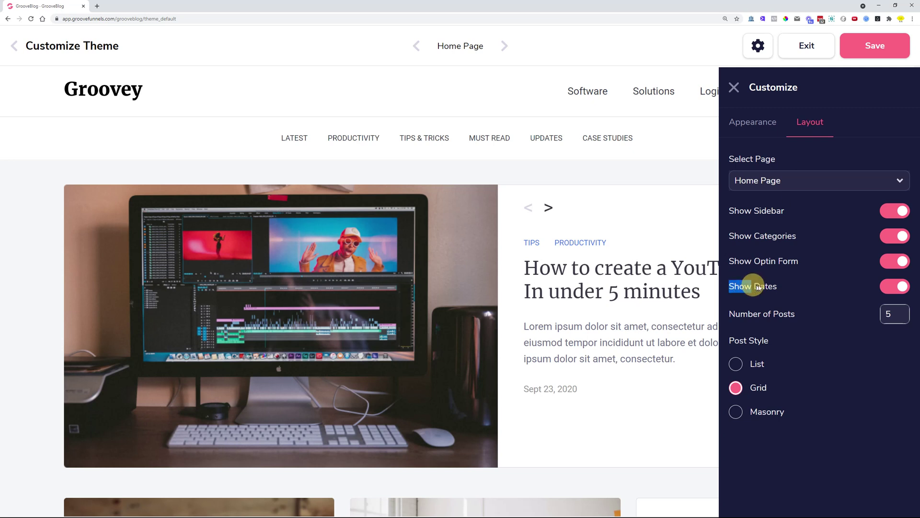
click(781, 288)
drag(574, 384, 523, 388)
click(821, 182)
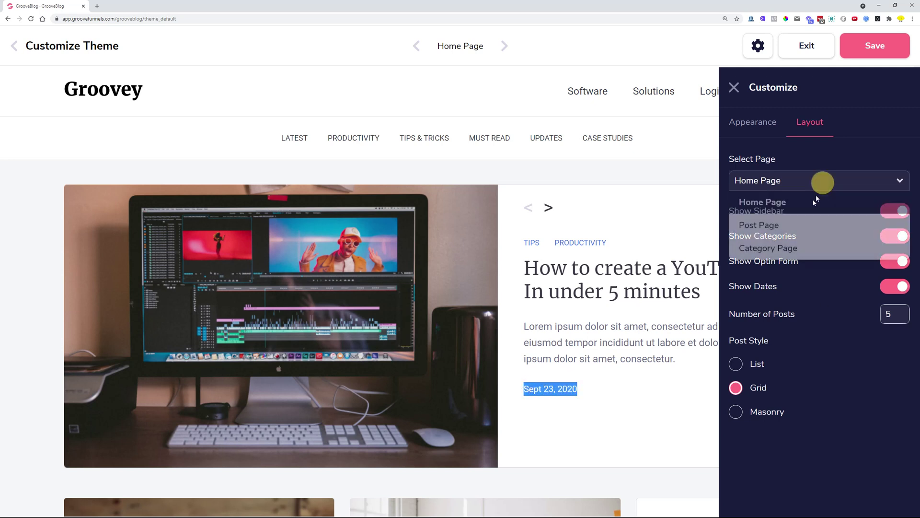
click(801, 220)
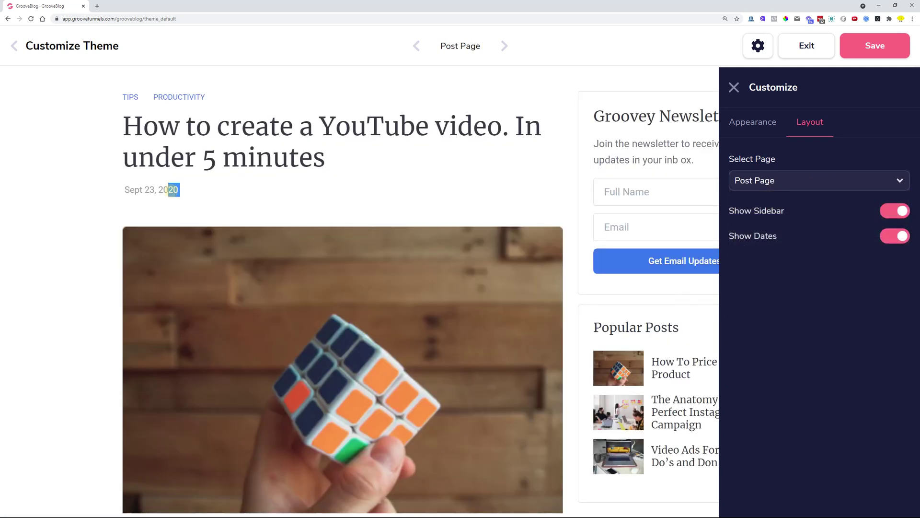
drag(174, 189, 119, 189)
click(882, 238)
- Switch to the Home Page layout and turn off Show Dates there too
click(803, 184)
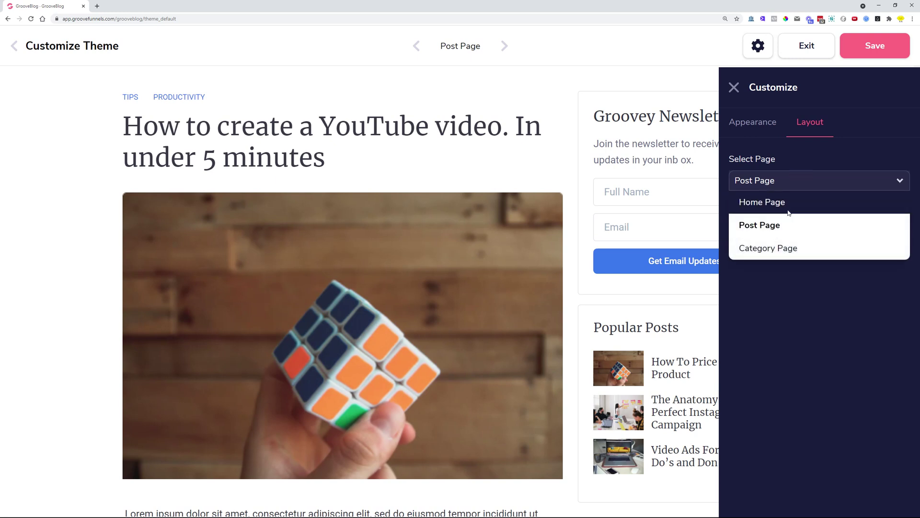
click(779, 202)
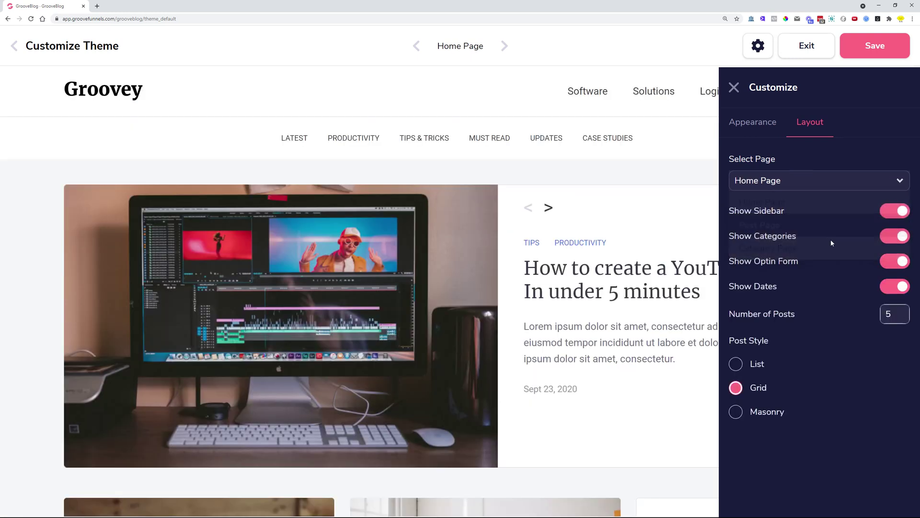
click(898, 293)
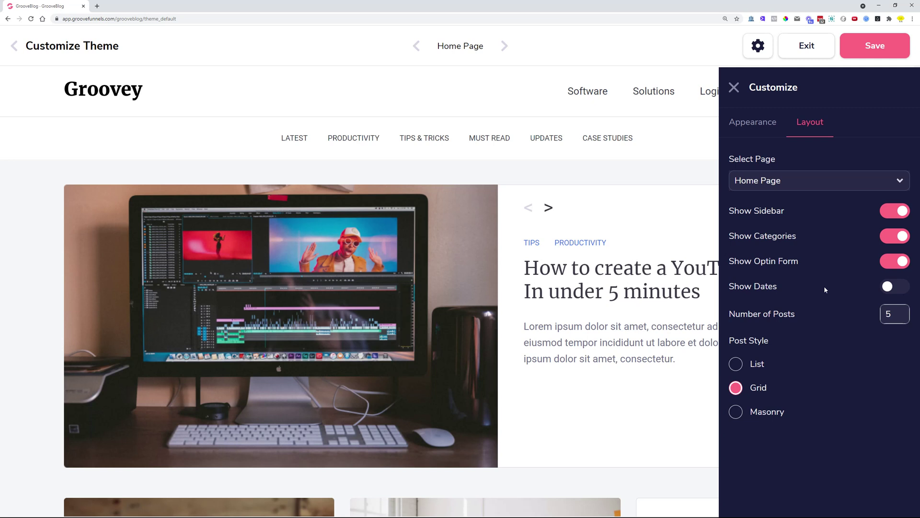
drag(730, 315, 797, 315)
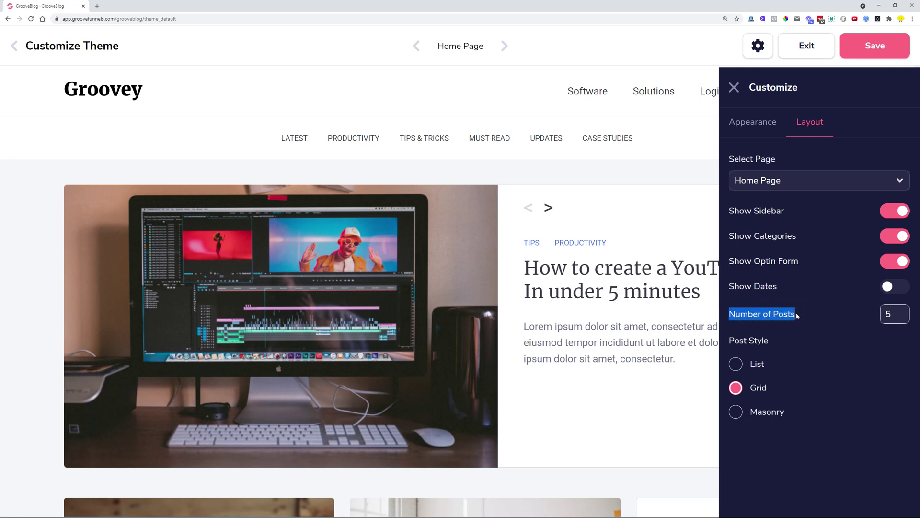
- Change the Home Page Number of Posts from 5 to 10
click(855, 323)
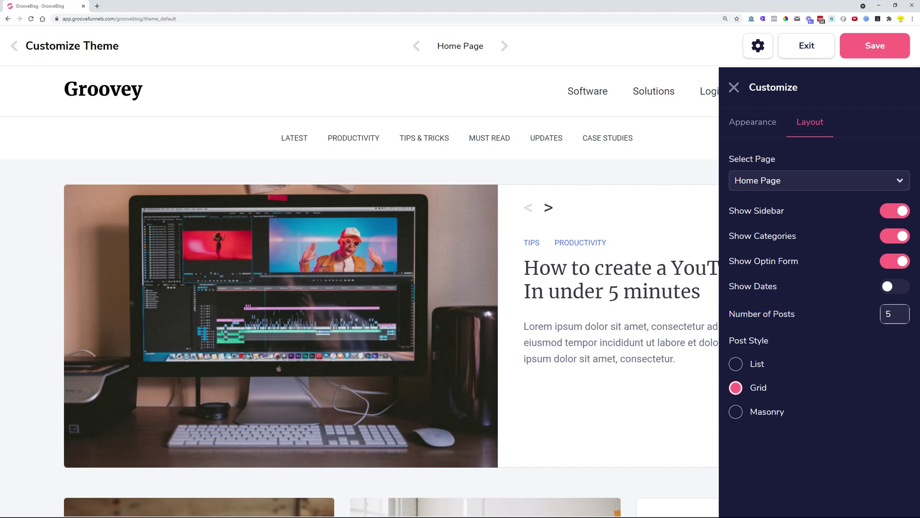
click(889, 309)
drag(901, 315, 886, 314)
- Scroll through the preview to check the resulting grid of post cards
scroll(405, 186, down, 2)
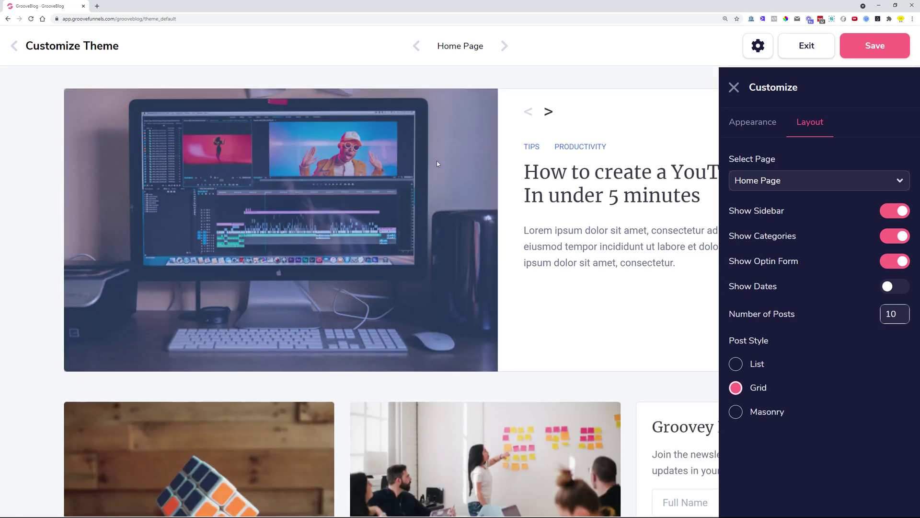
scroll(436, 163, down, 4)
scroll(359, 216, up, 5)
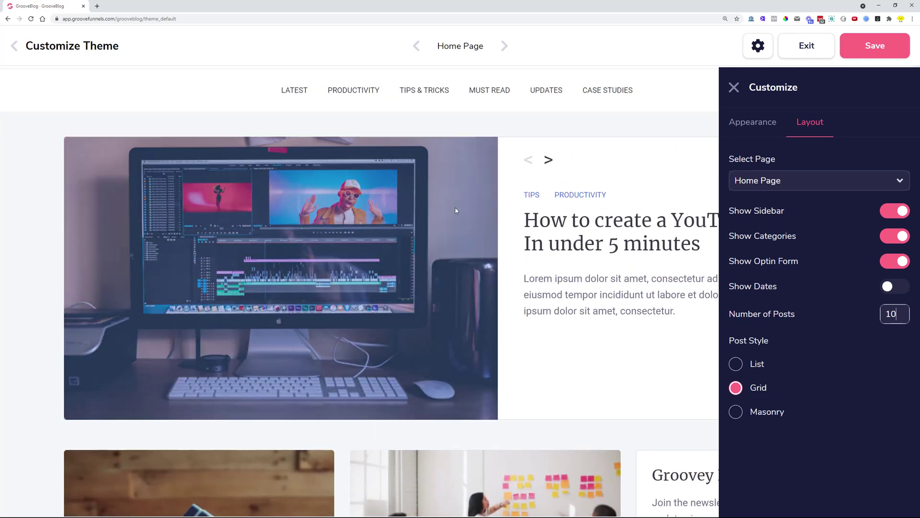
scroll(456, 237, down, 6)
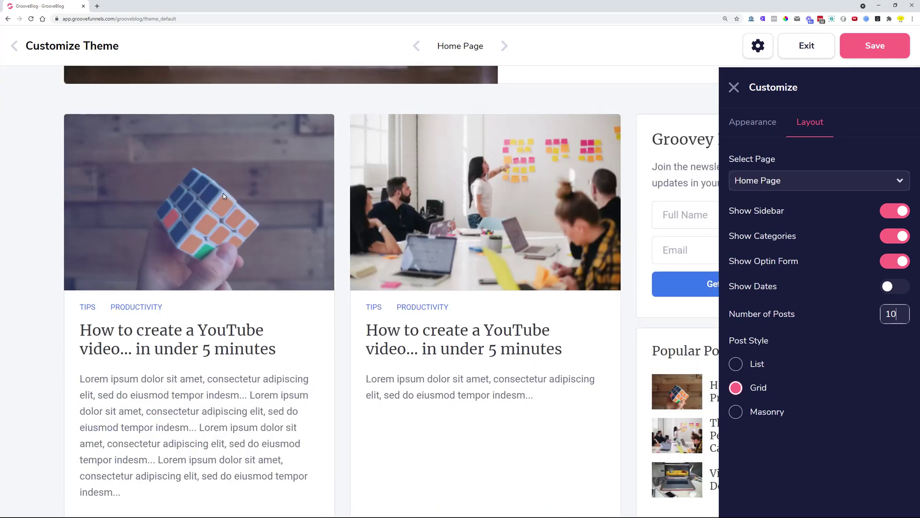
scroll(222, 193, down, 10)
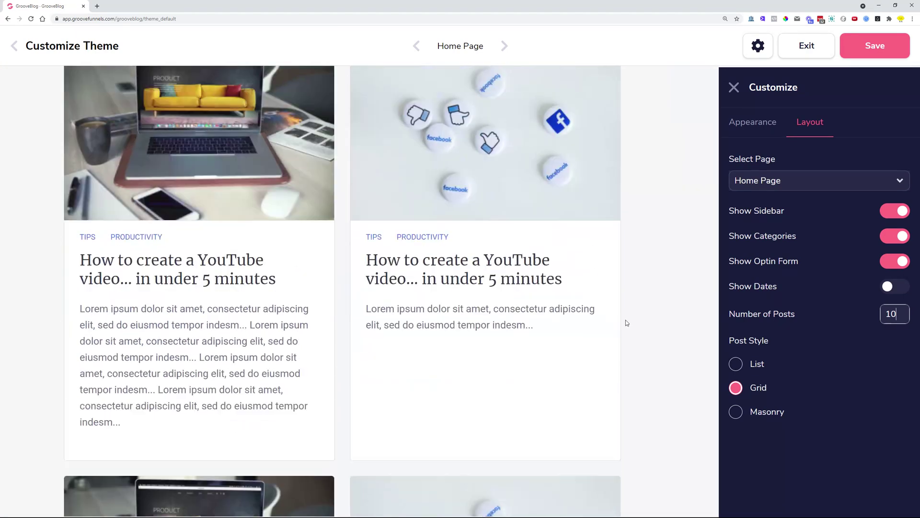
scroll(625, 320, down, 5)
scroll(623, 311, up, 2)
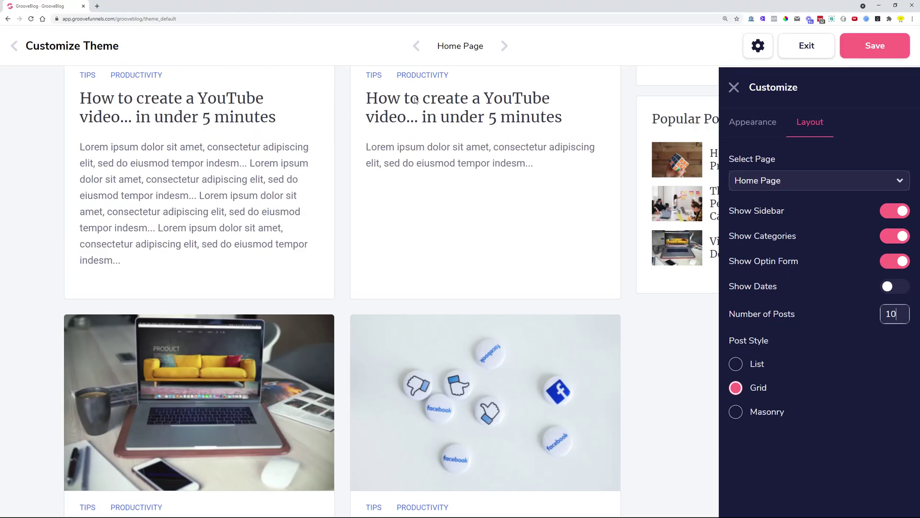
scroll(341, 362, down, 12)
scroll(339, 389, down, 9)
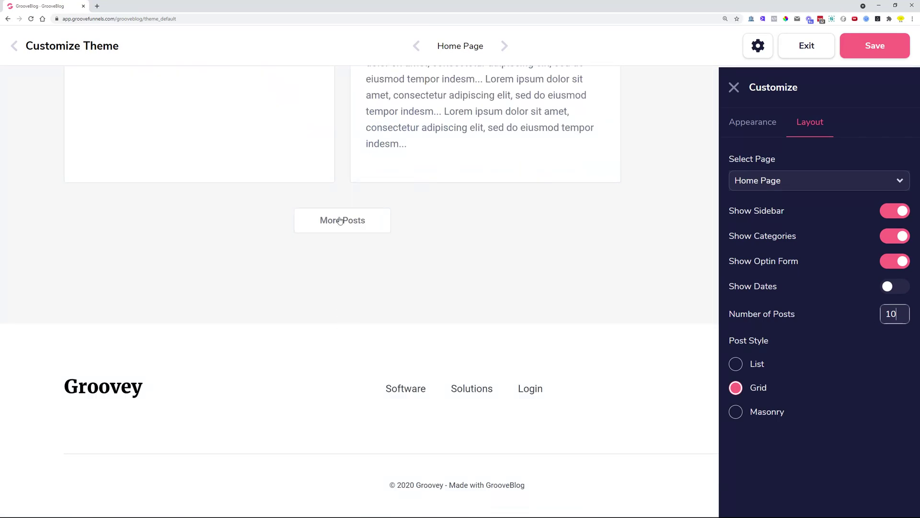
scroll(702, 177, up, 4)
scroll(702, 177, up, 5)
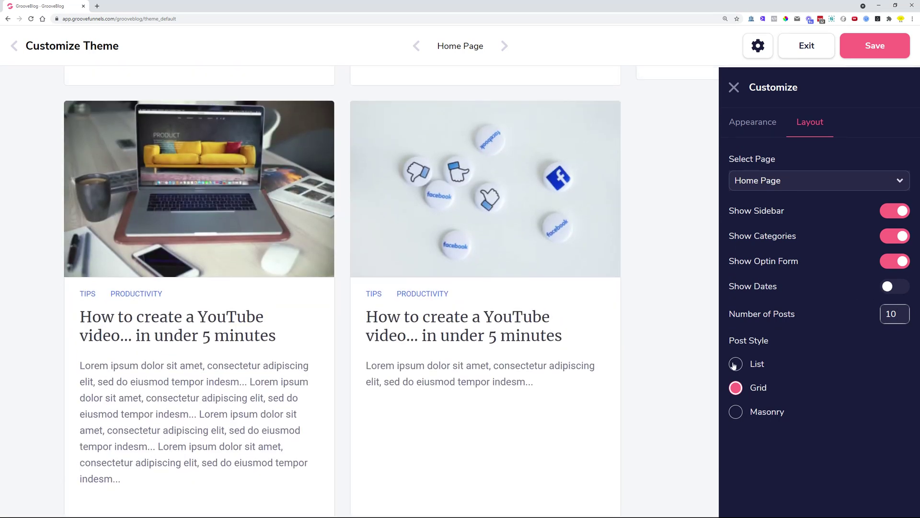
click(782, 187)
- Check the Category Page and Post Page layouts, then return to Home Page
click(784, 246)
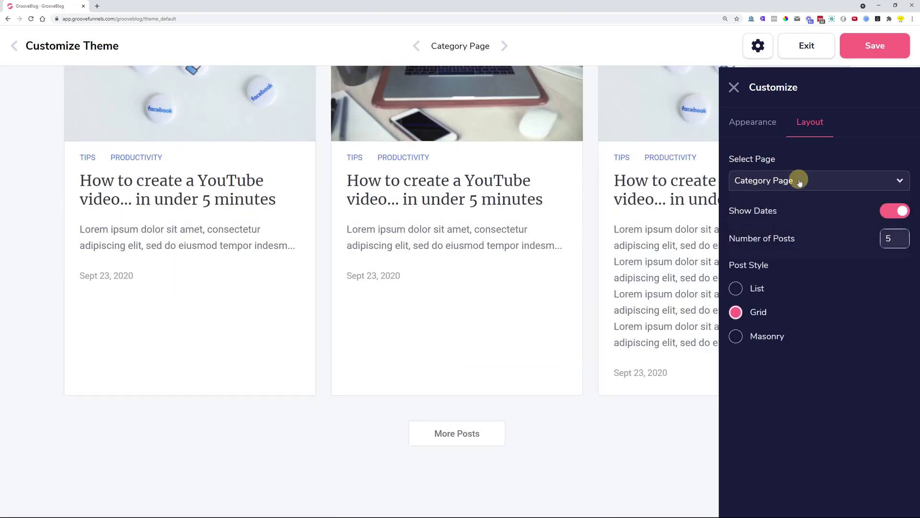
click(797, 179)
click(783, 224)
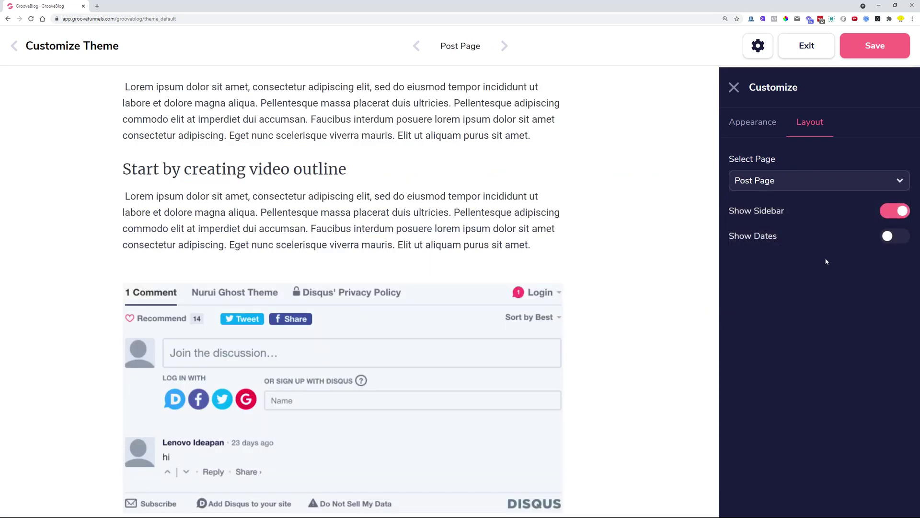
click(820, 184)
click(802, 204)
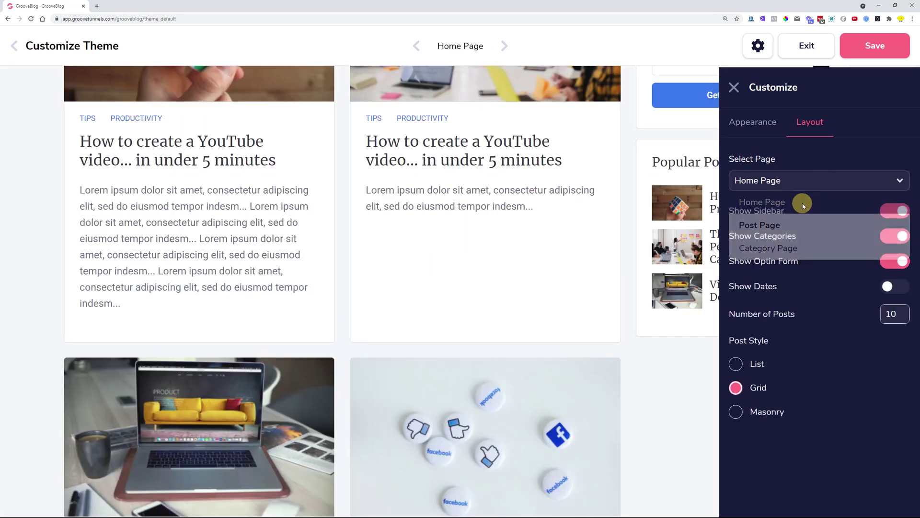
- Save the theme settings, leave the customizer and go to the Publish page
click(869, 48)
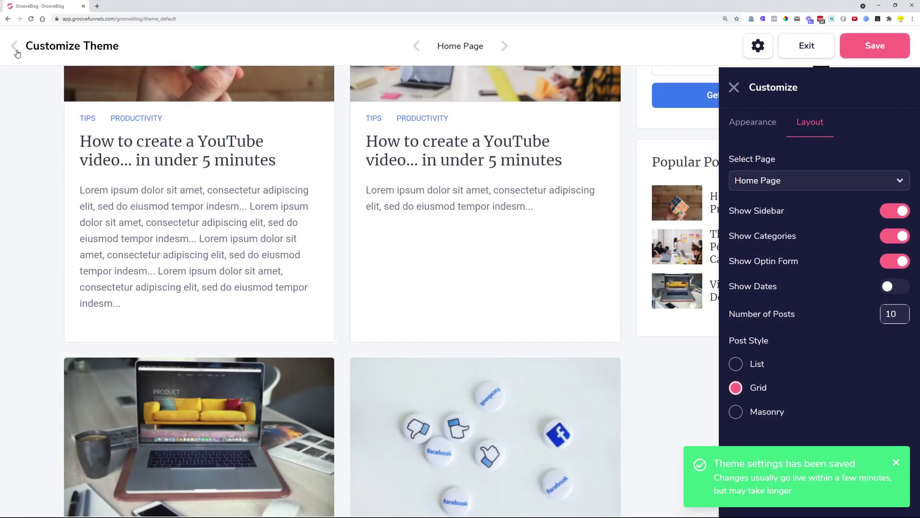
click(15, 46)
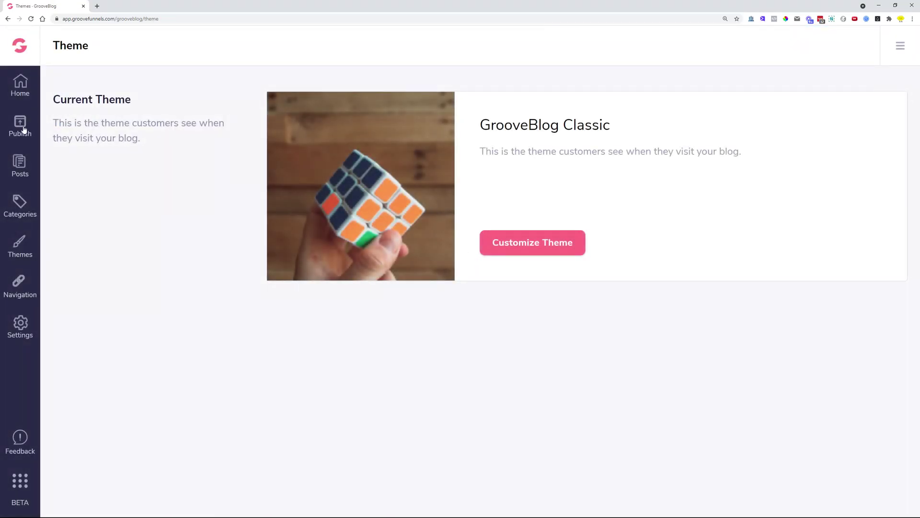
click(23, 128)
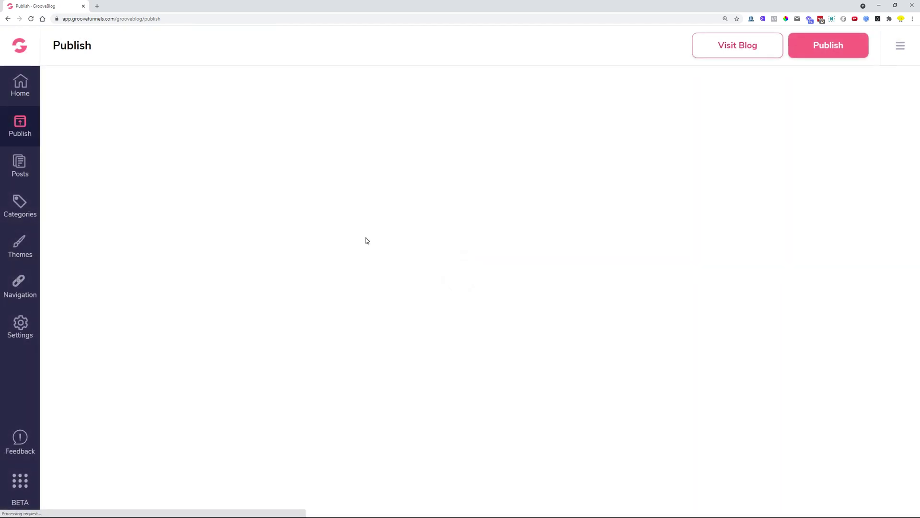
right_click(286, 211)
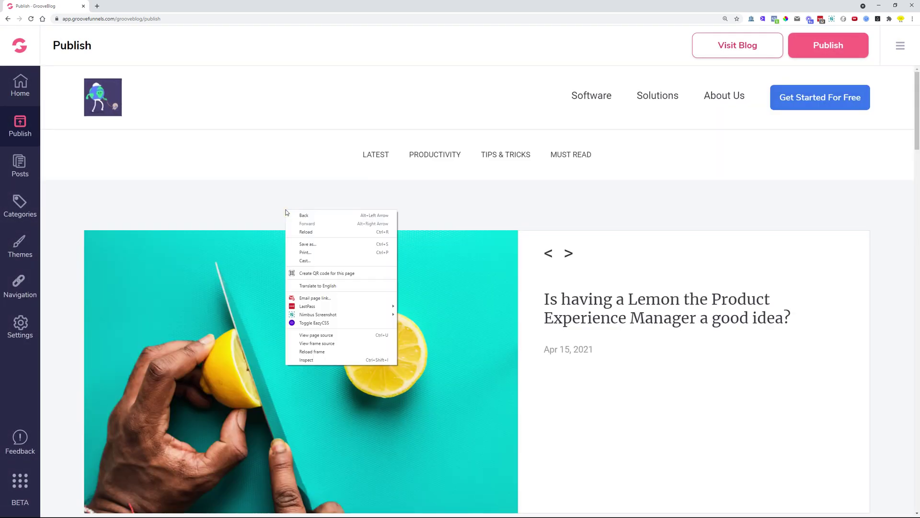
click(316, 357)
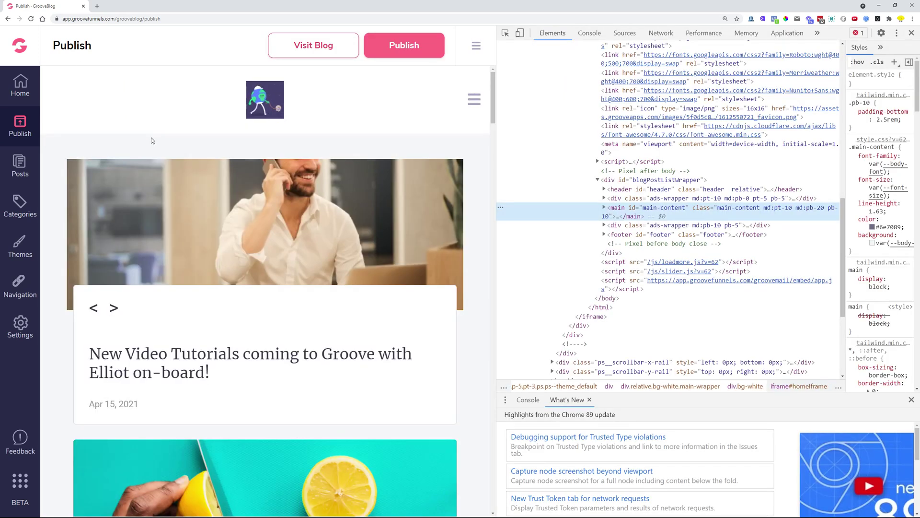
click(31, 19)
click(53, 46)
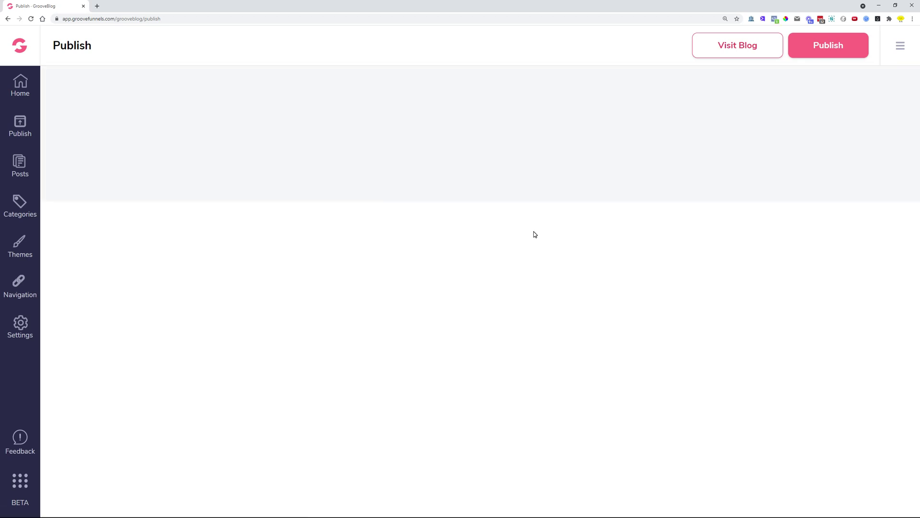
- Scroll the Publish preview down to More Posts and back, confirming ten posts listed
scroll(482, 217, down, 1)
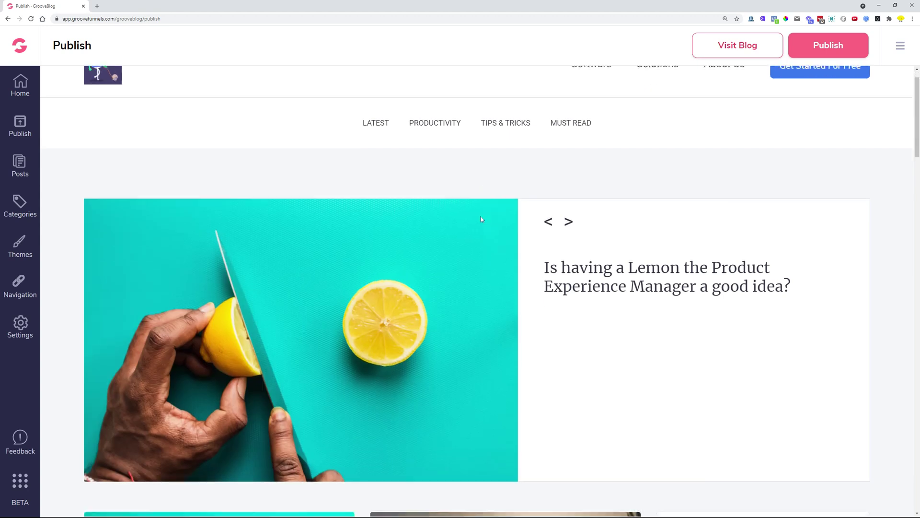
scroll(481, 219, down, 5)
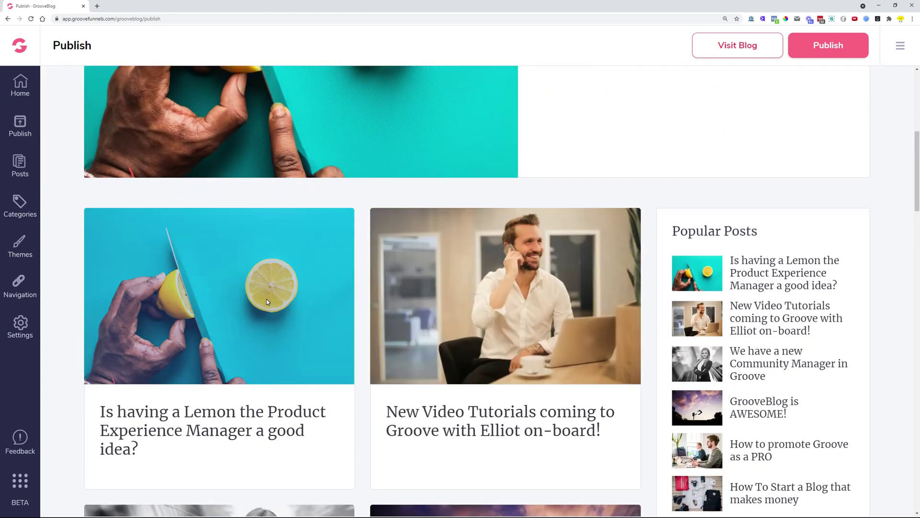
scroll(267, 299, down, 10)
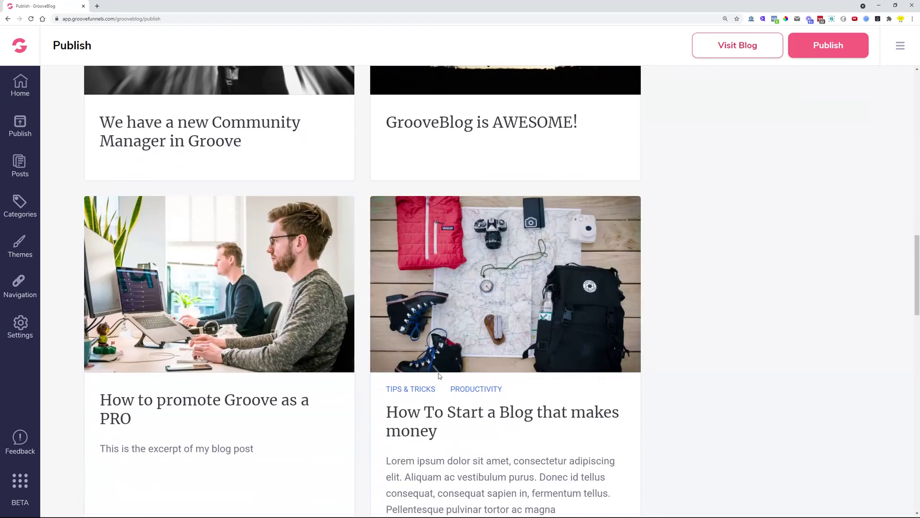
scroll(230, 446, down, 10)
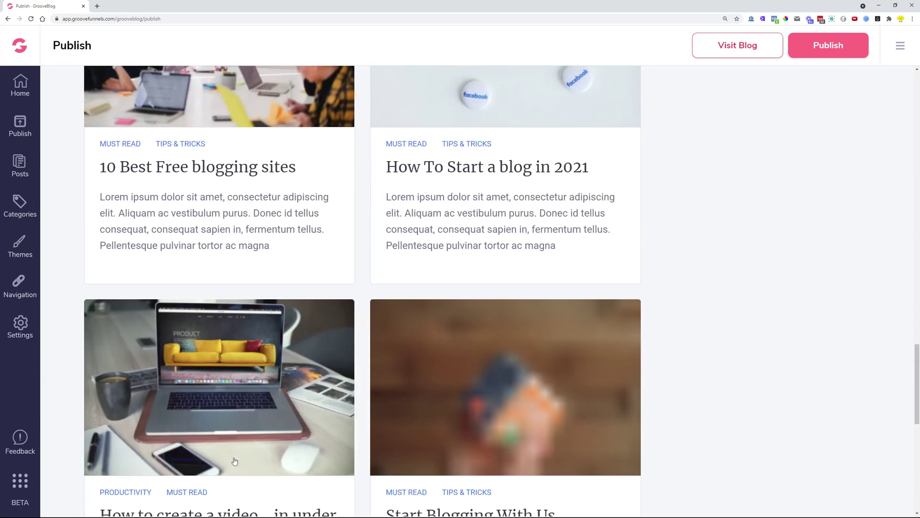
scroll(527, 395, down, 7)
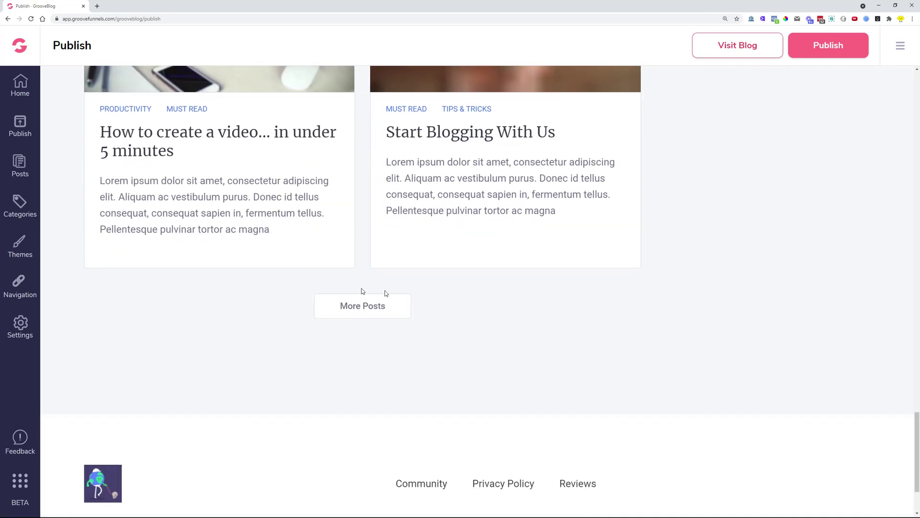
scroll(359, 311, up, 5)
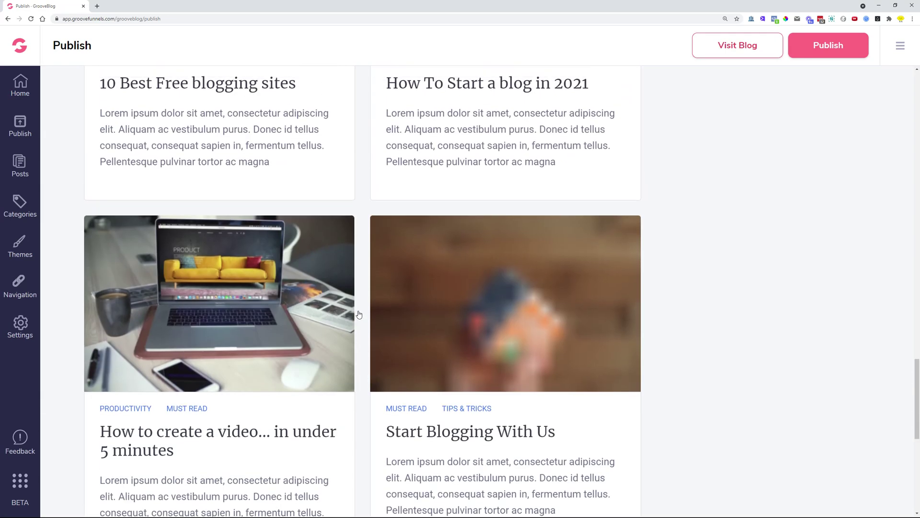
scroll(359, 314, up, 20)
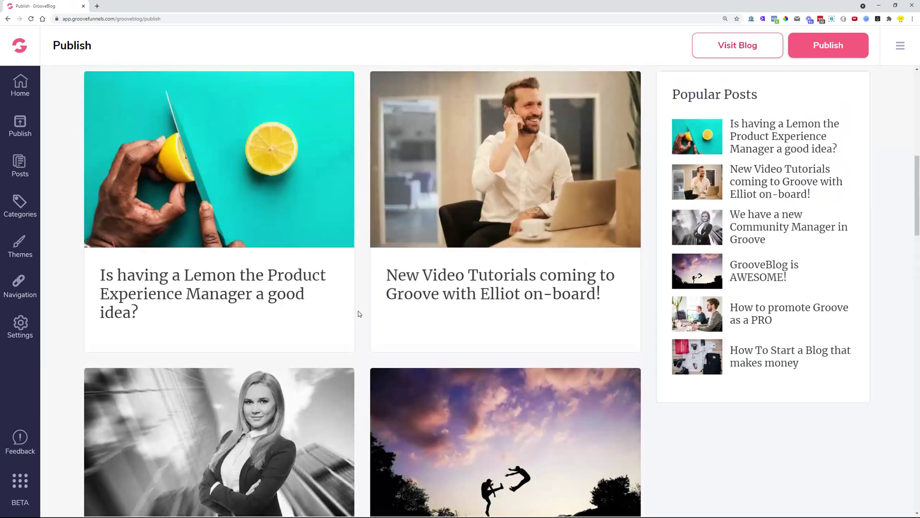
scroll(359, 314, up, 6)
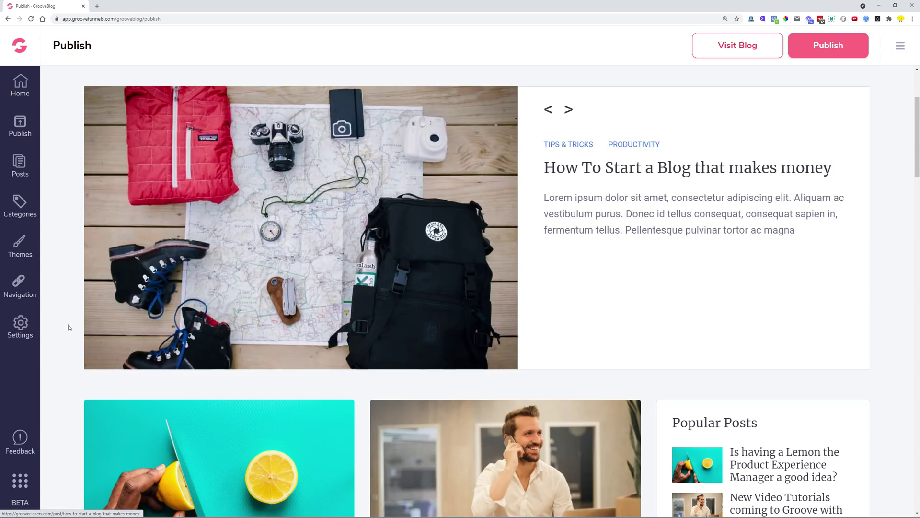
- Open the blog's Settings on the Comments tab
click(22, 326)
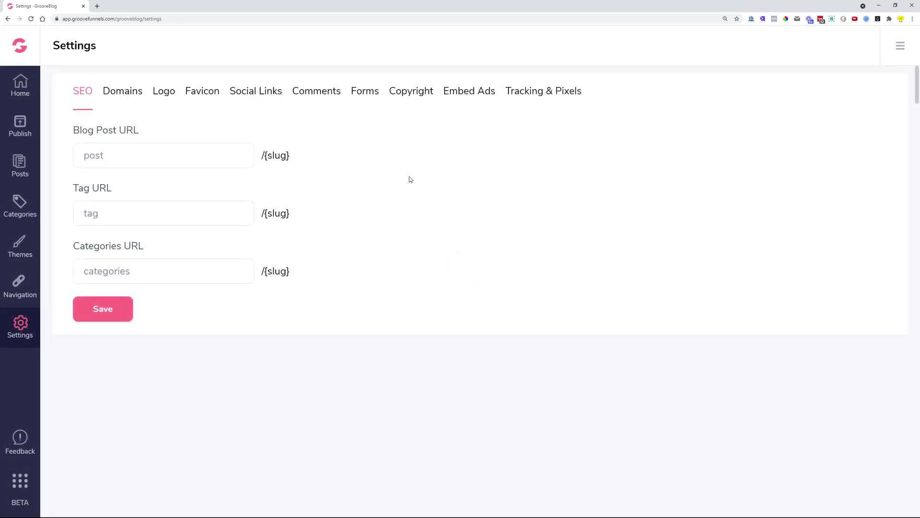
click(320, 98)
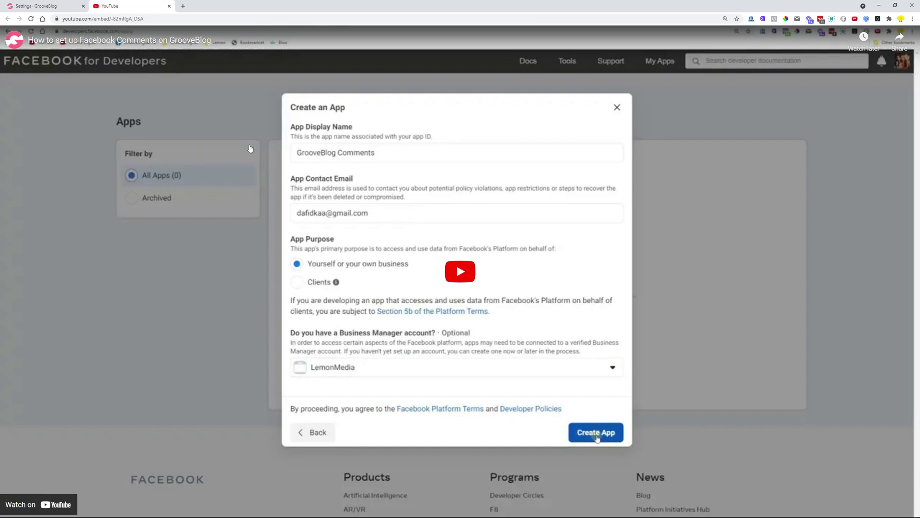
- Play and pause the Facebook comments tutorial, then close its YouTube tab
click(463, 274)
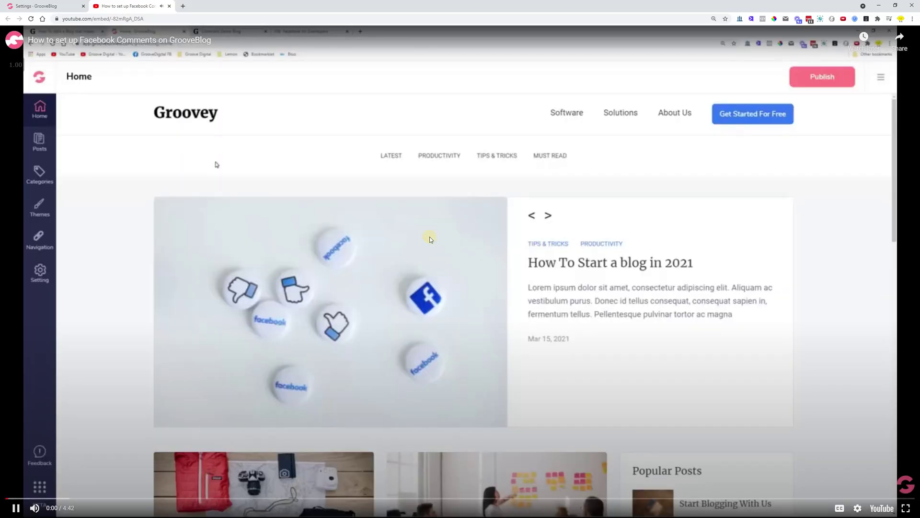
click(429, 237)
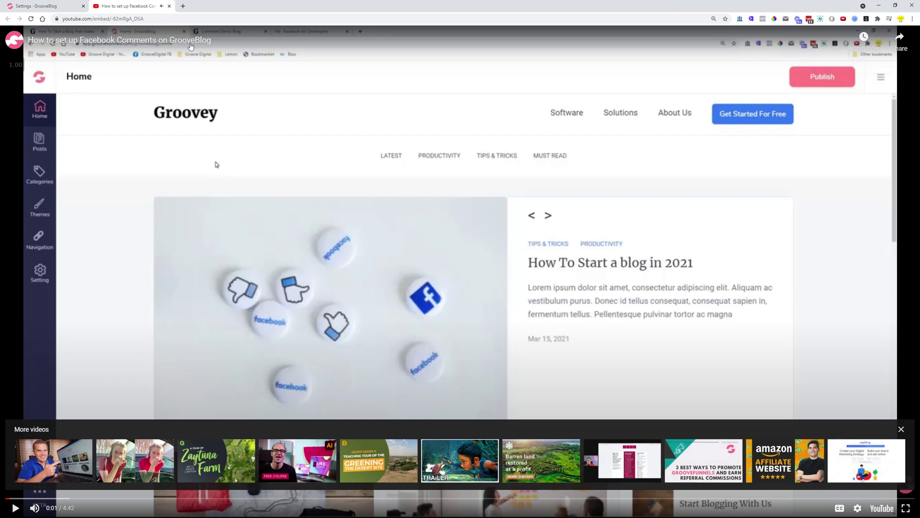
click(169, 7)
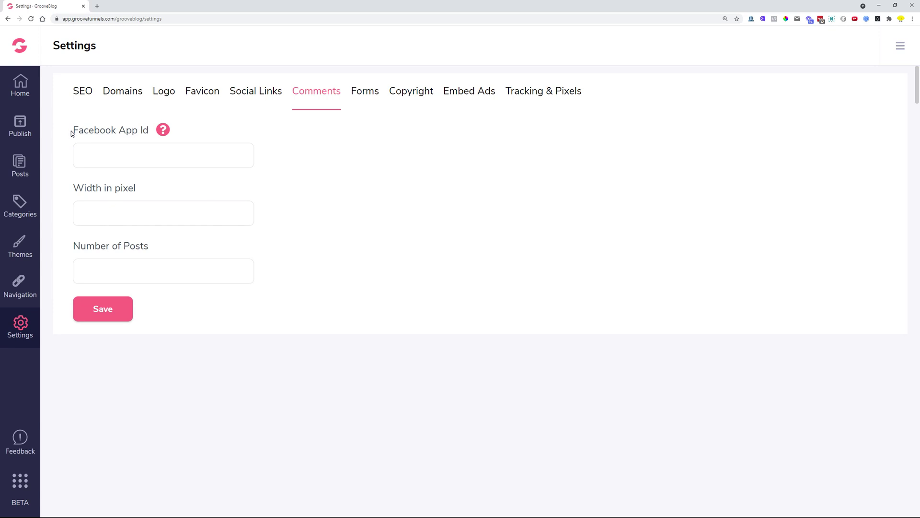
drag(149, 131, 74, 129)
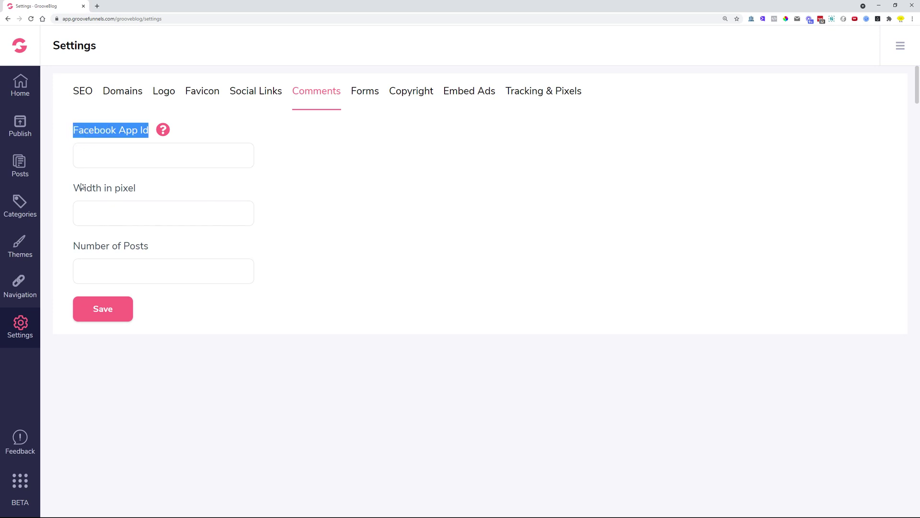
click(113, 216)
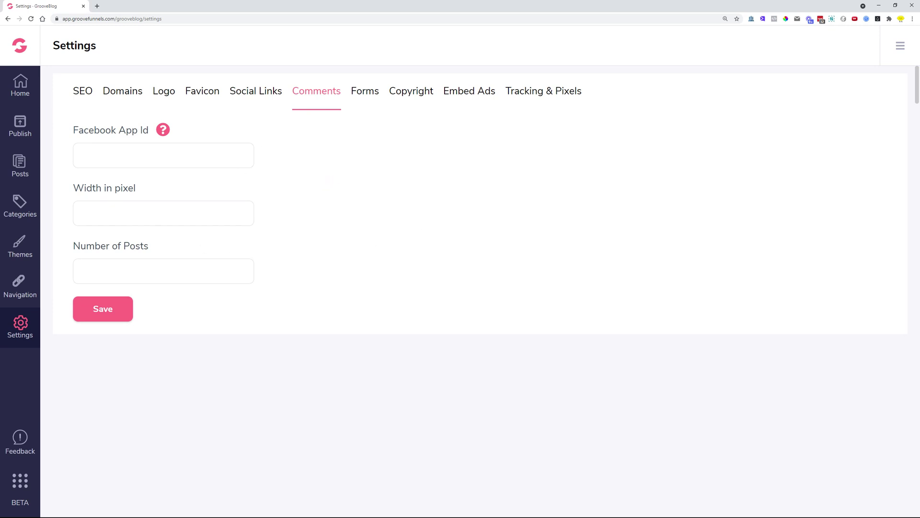
- Open the Lemon post from Posts and make the "How disgraveful!" line bold
click(21, 166)
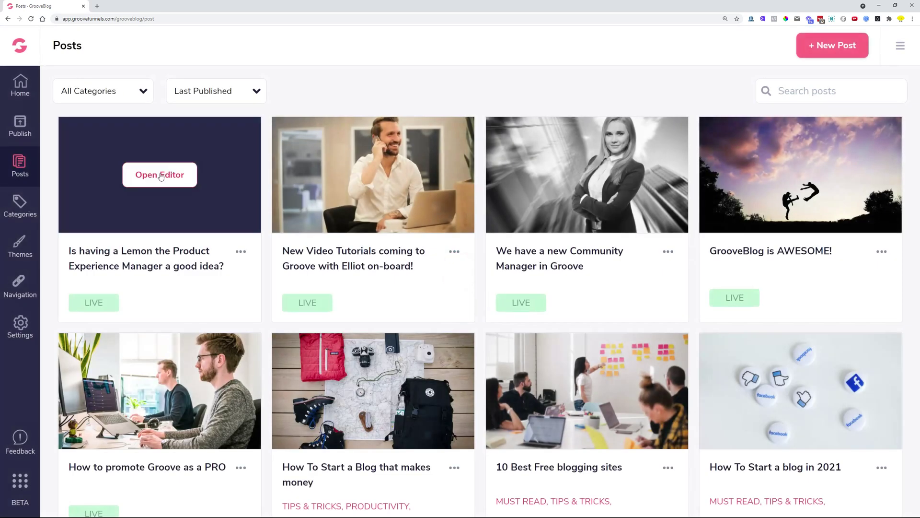
click(160, 173)
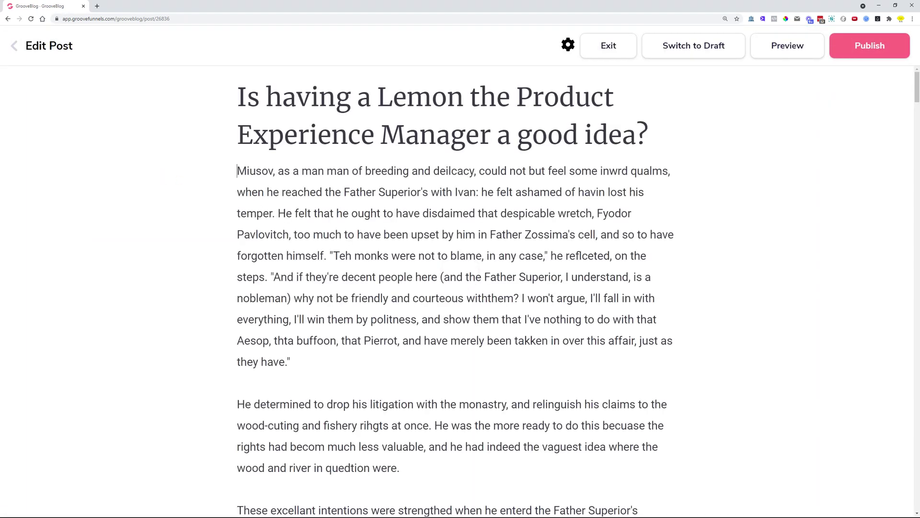
scroll(460, 287, down, 12)
scroll(456, 288, down, 20)
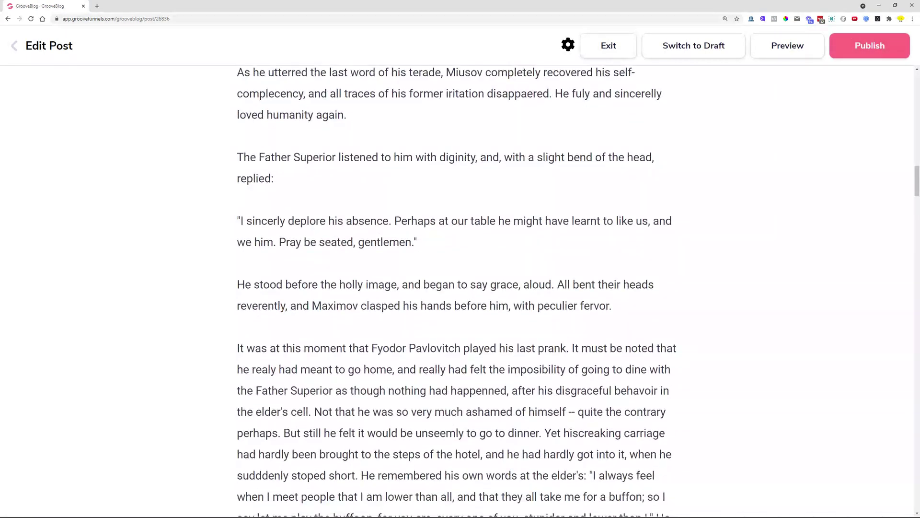
drag(480, 298, 233, 296)
click(222, 322)
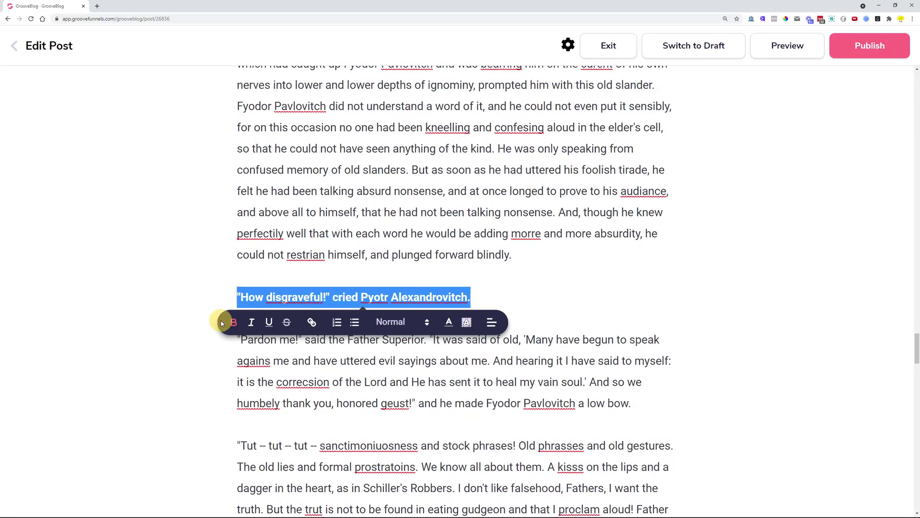
- Add two empty paragraphs after the opening paragraph and show the insert options
scroll(457, 287, up, 20)
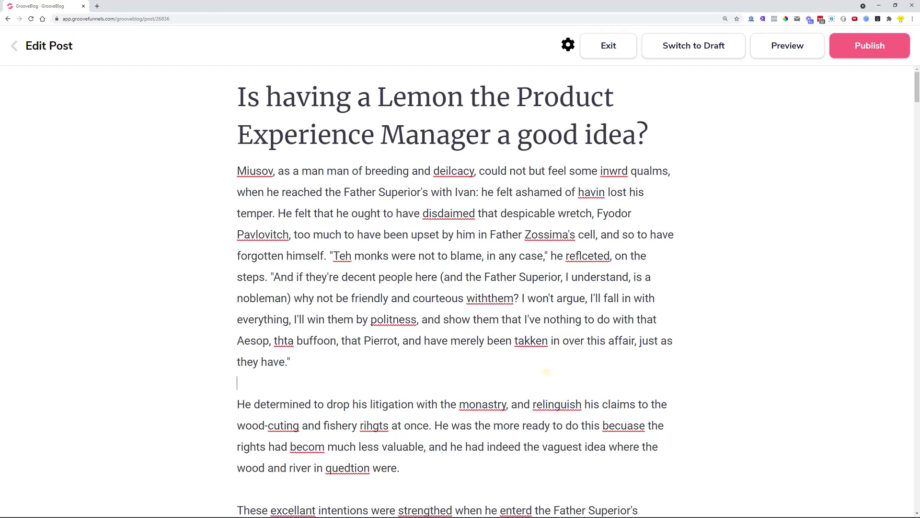
key(Return)
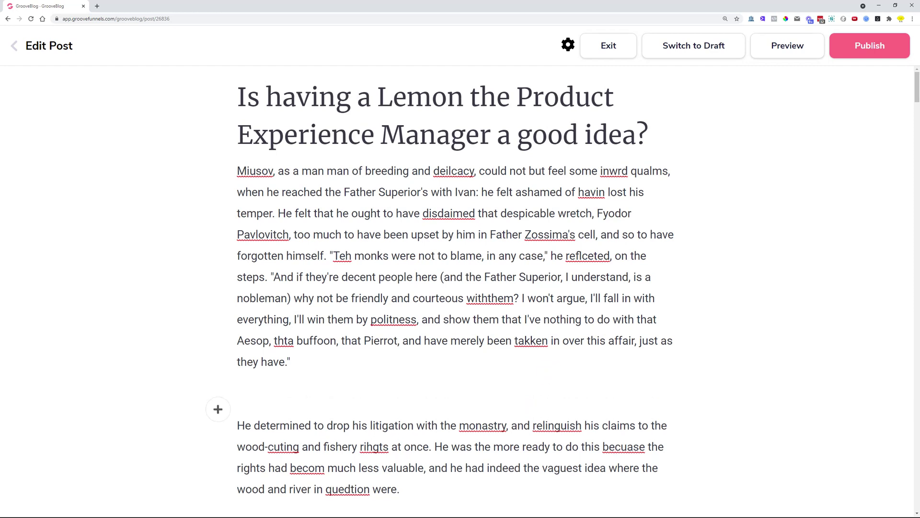
key(Return)
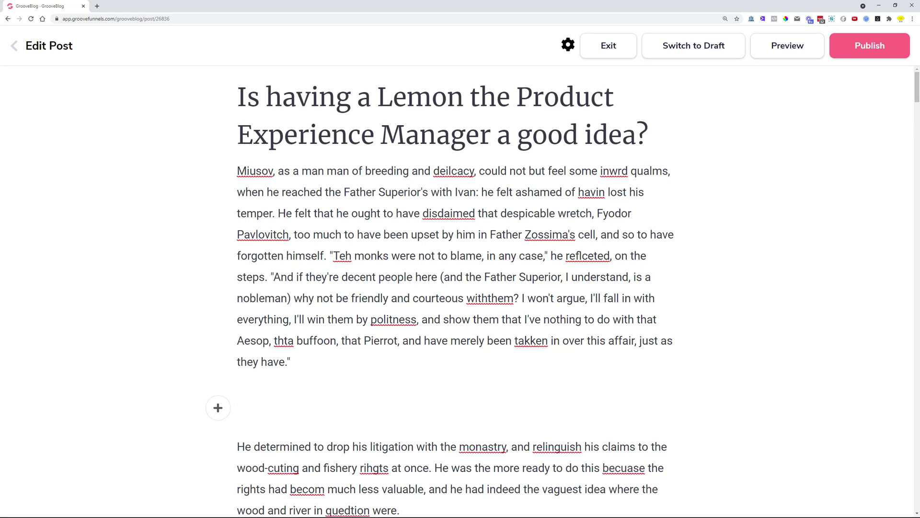
click(218, 408)
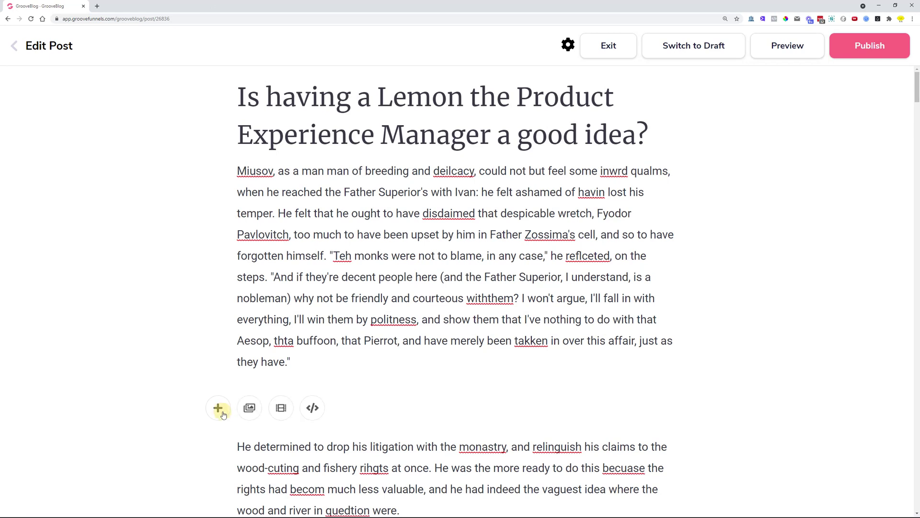
- Insert the Twitter Accessibility tweet below the opening paragraph by pasting its embed HTML
click(315, 410)
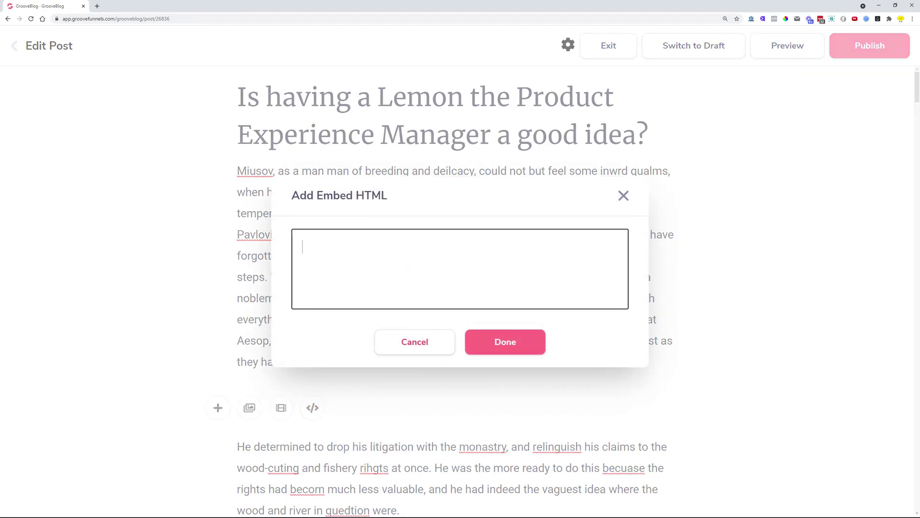
key(ctrl+v)
click(509, 341)
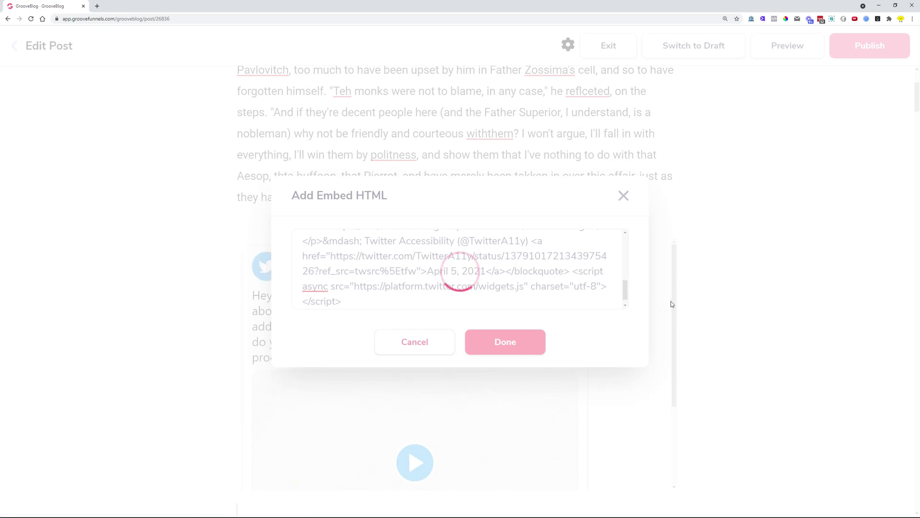
scroll(665, 348, down, 3)
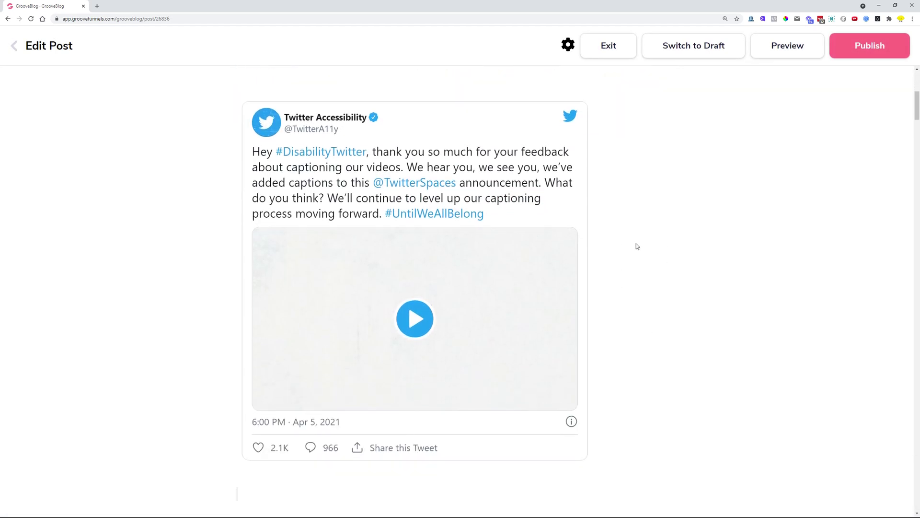
scroll(410, 307, down, 3)
scroll(648, 370, up, 5)
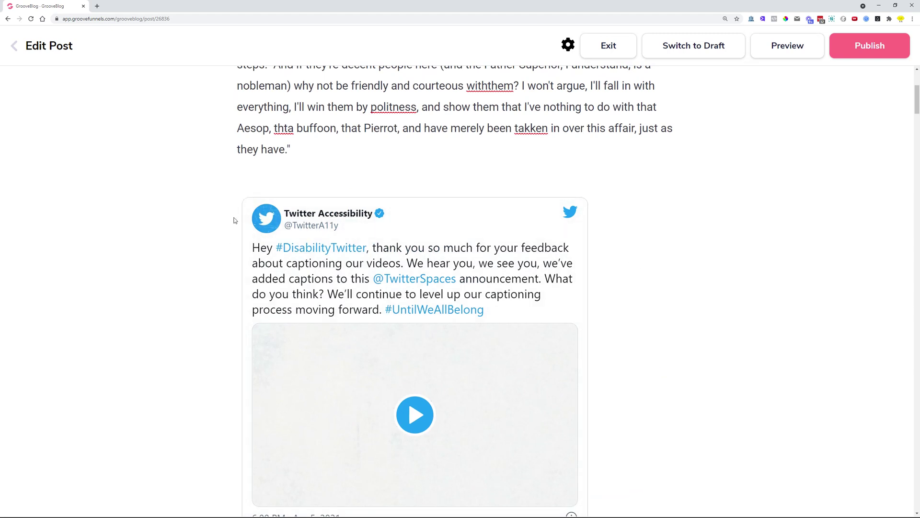
scroll(225, 254, down, 3)
scroll(216, 290, down, 1)
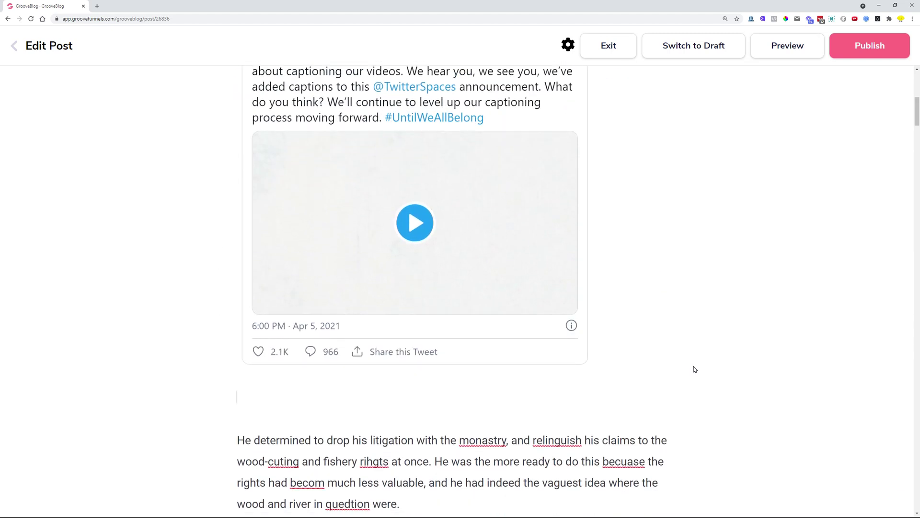
scroll(695, 369, up, 5)
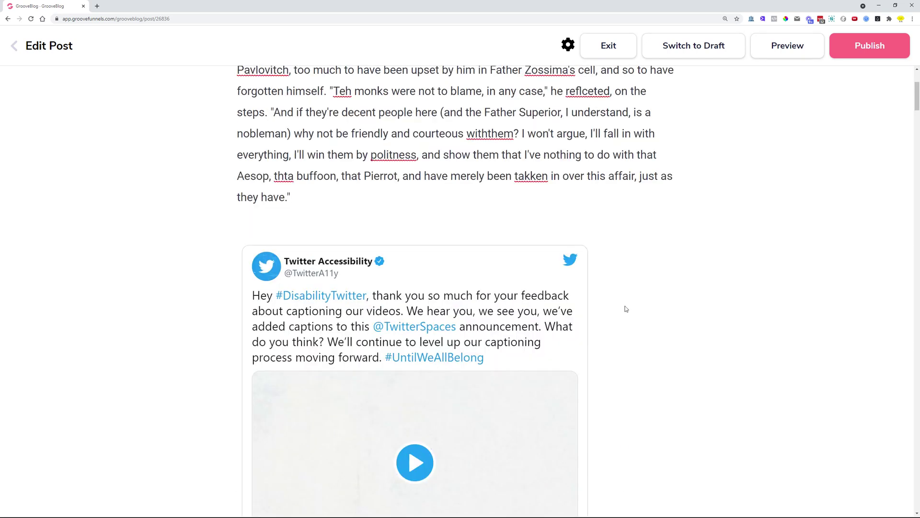
scroll(626, 288, down, 4)
scroll(626, 288, down, 1)
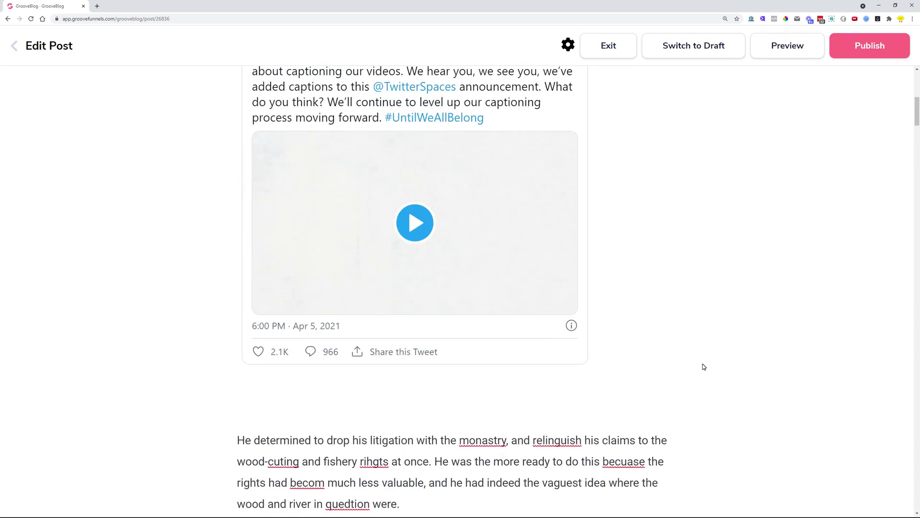
- Delete the empty paragraph left below the embedded tweet
key(Delete)
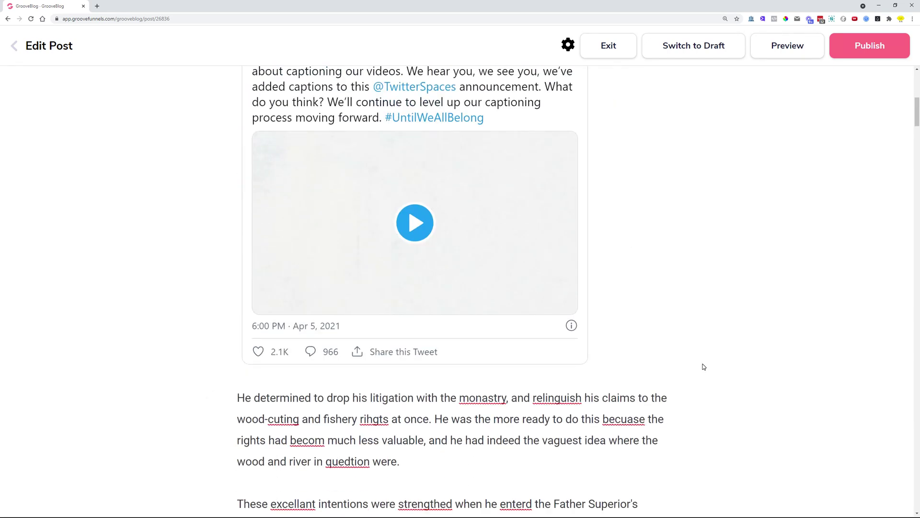
scroll(605, 301, up, 5)
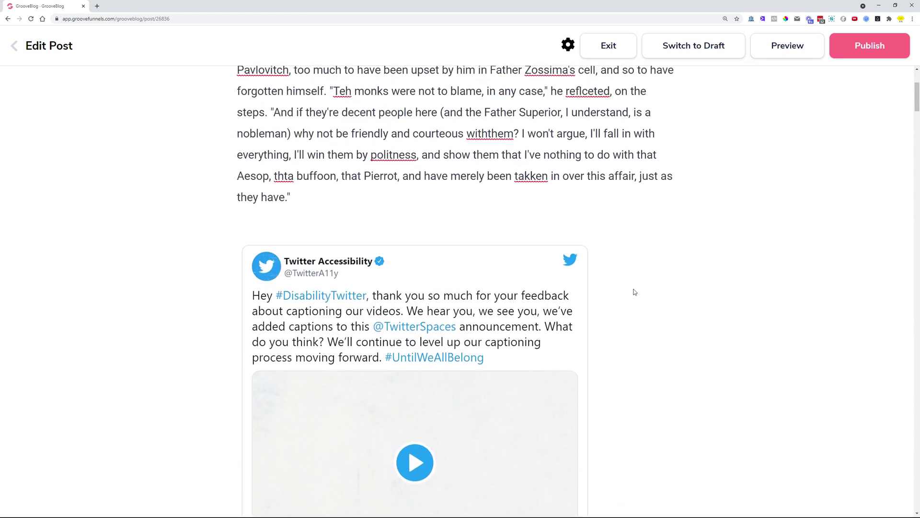
scroll(635, 289, down, 3)
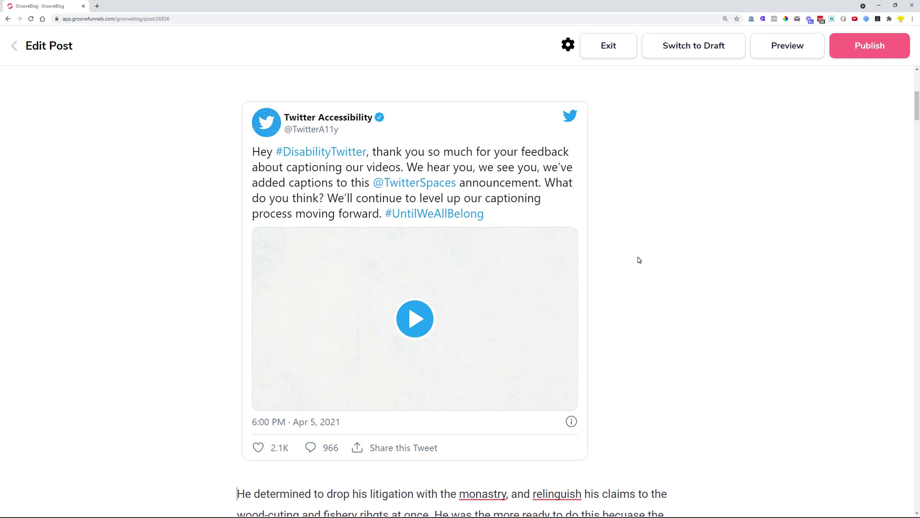
scroll(639, 260, up, 3)
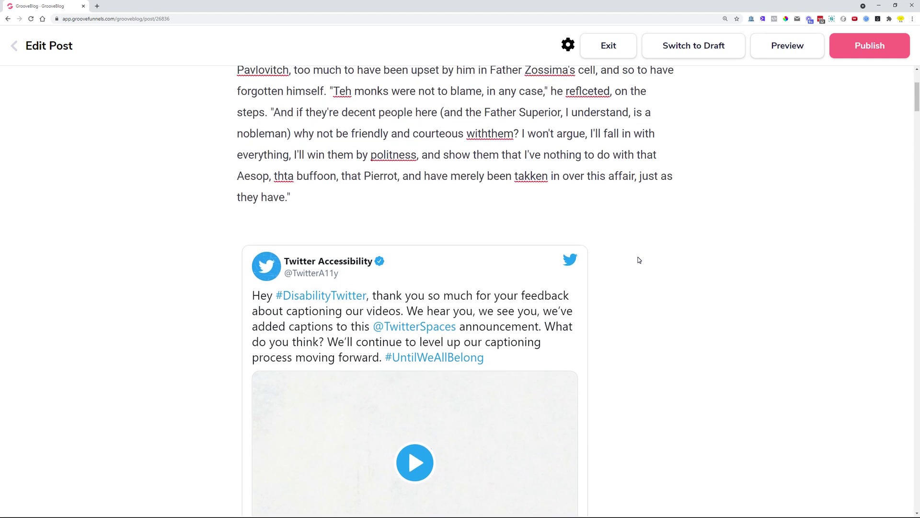
scroll(695, 295, up, 3)
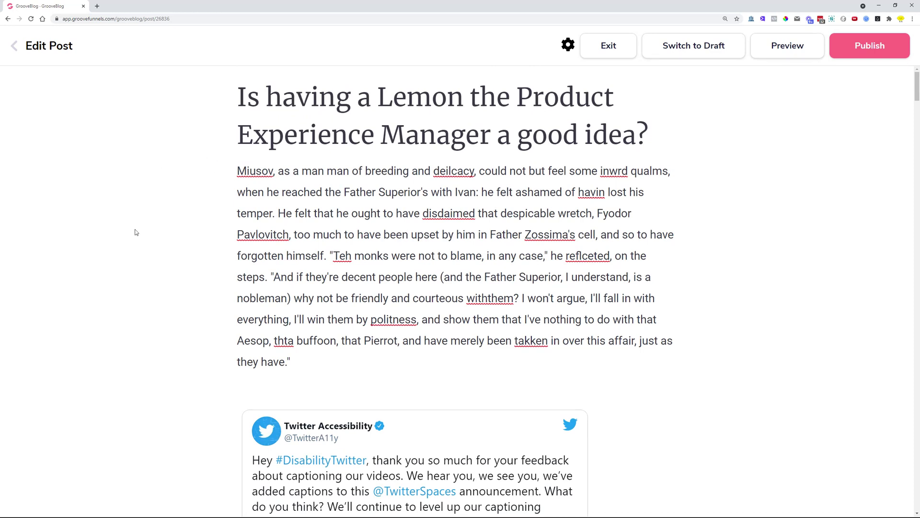
scroll(199, 314, down, 9)
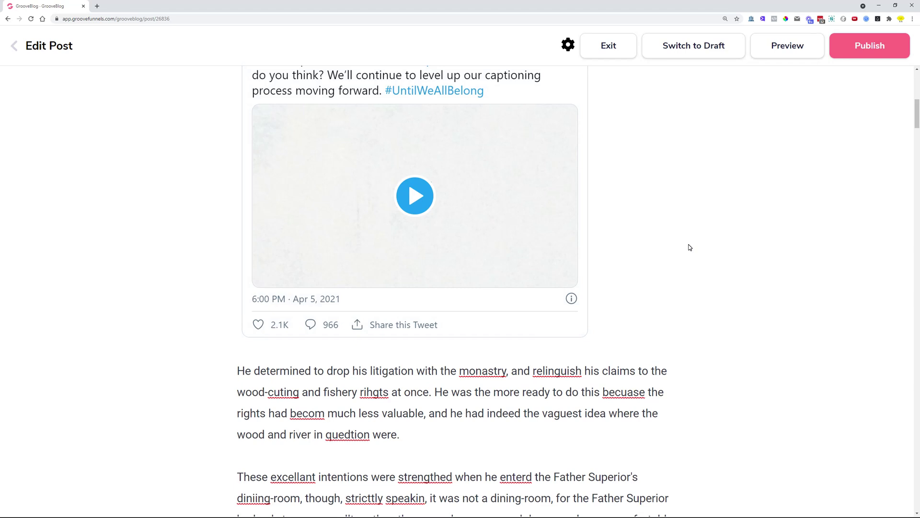